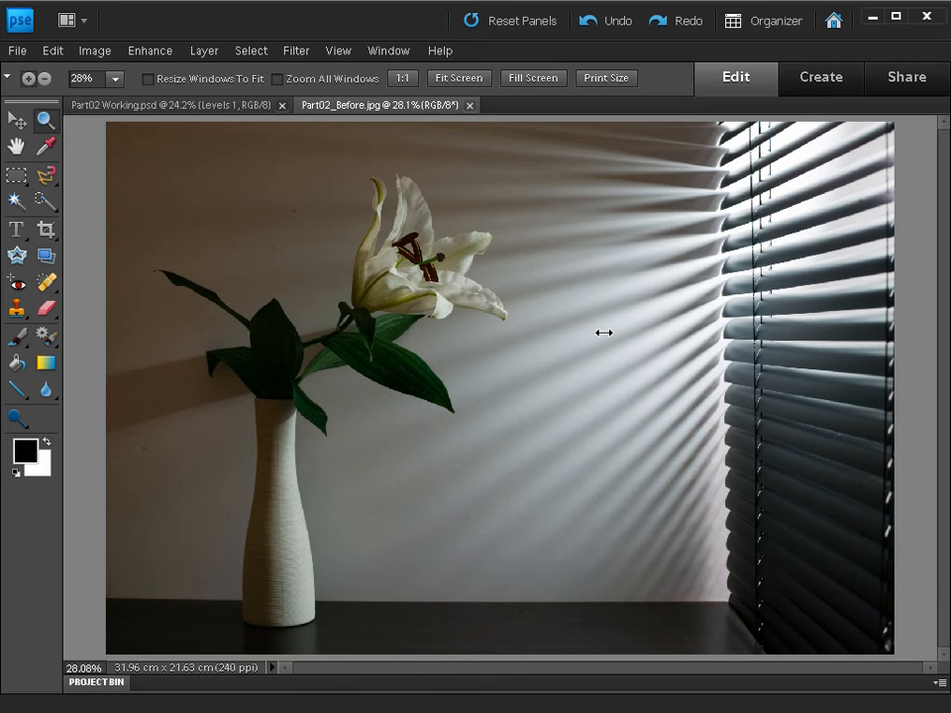
Compare the original photo Part02_Before.jpg with the black-and-white solarized version in Part02 Working.psd.
key(ctrl+Tab)
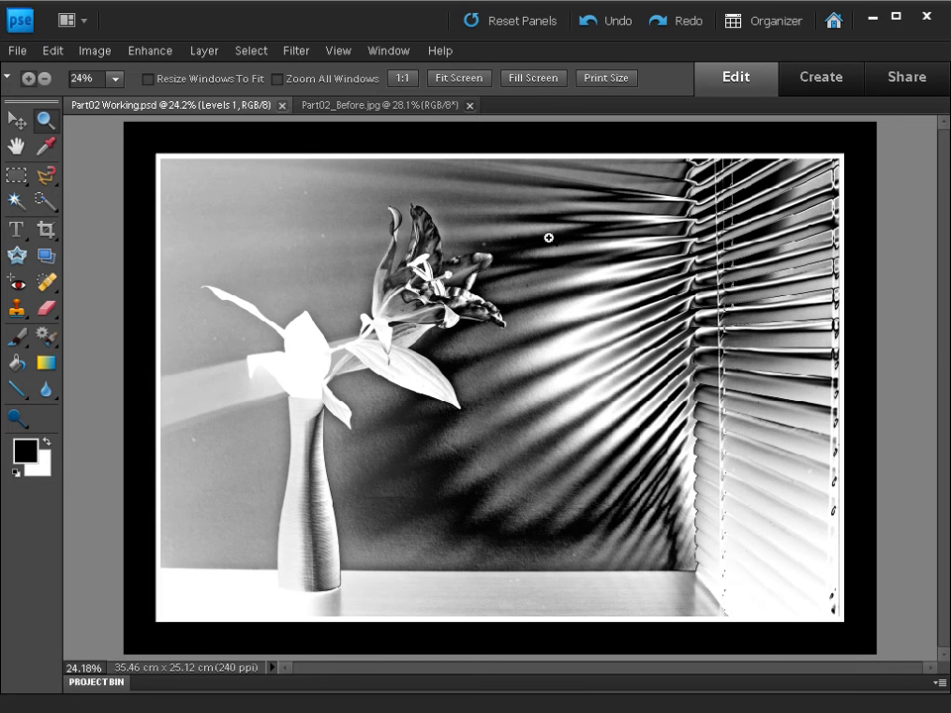
key(ctrl+Tab)
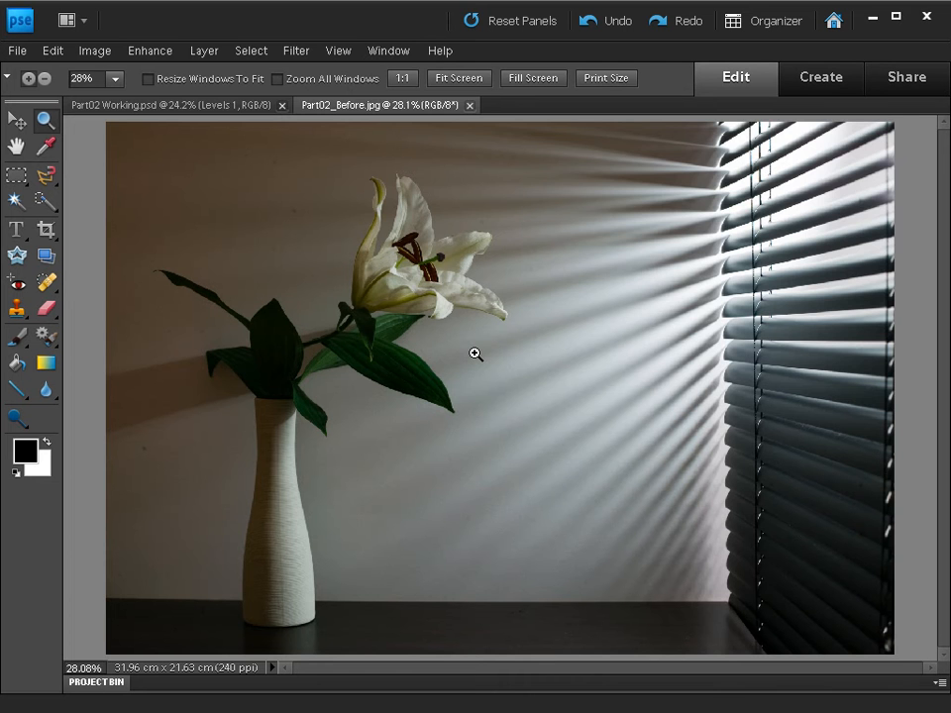
key(ctrl+Tab)
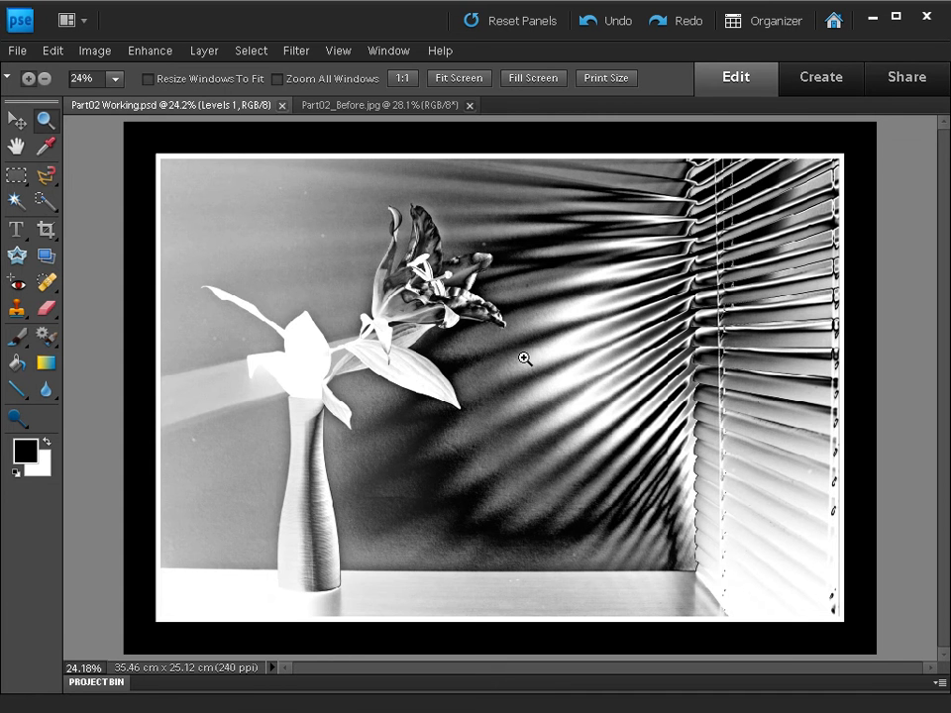
key(ctrl+Tab)
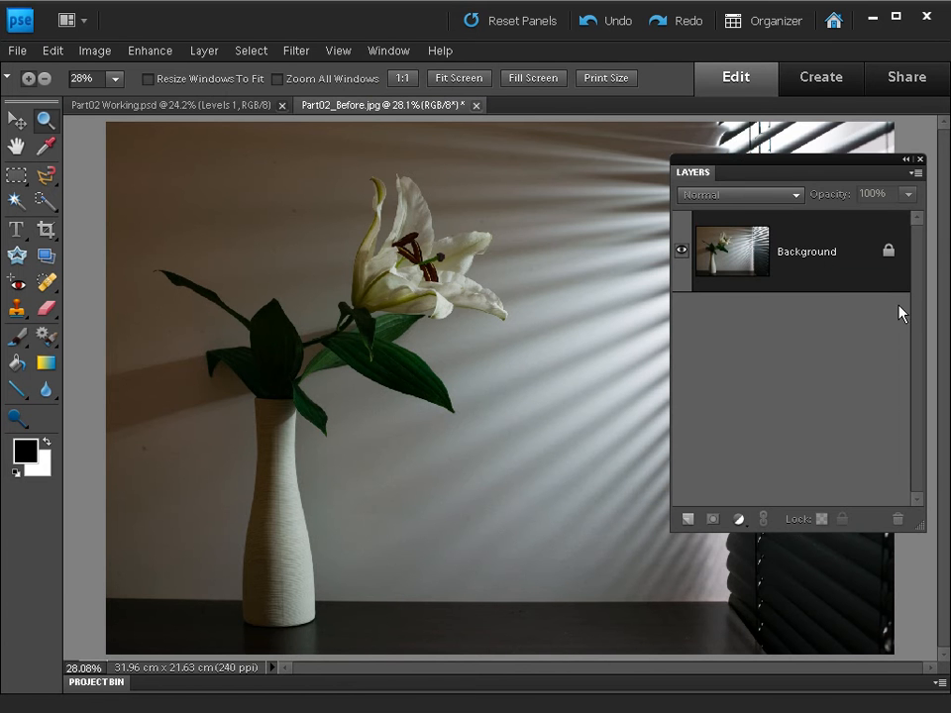
Duplicate the Background layer of Part02_Before.jpg.
click(389, 51)
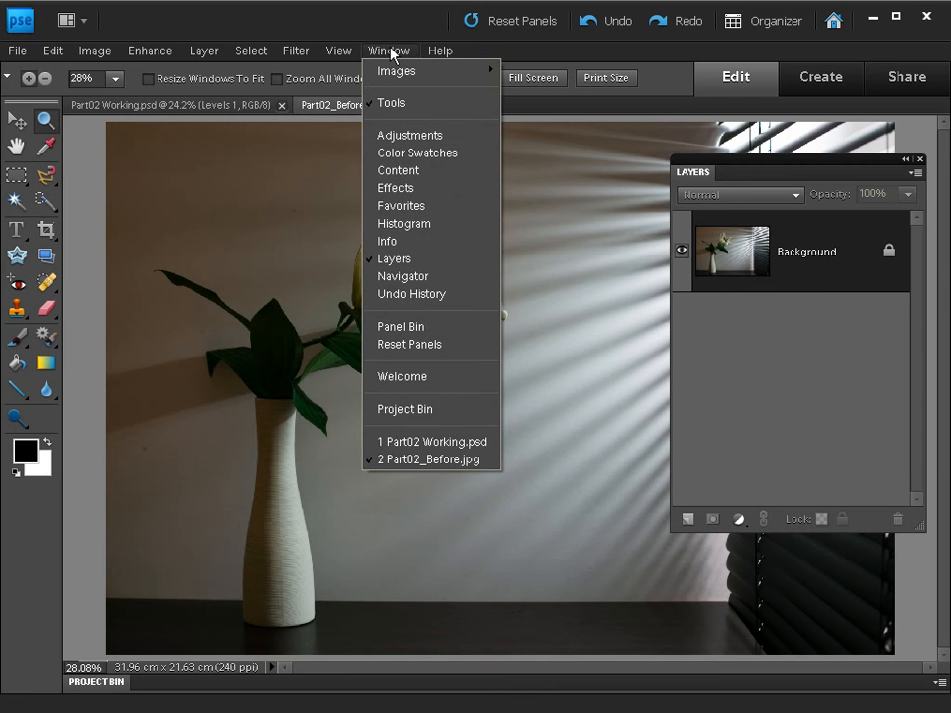
click(392, 54)
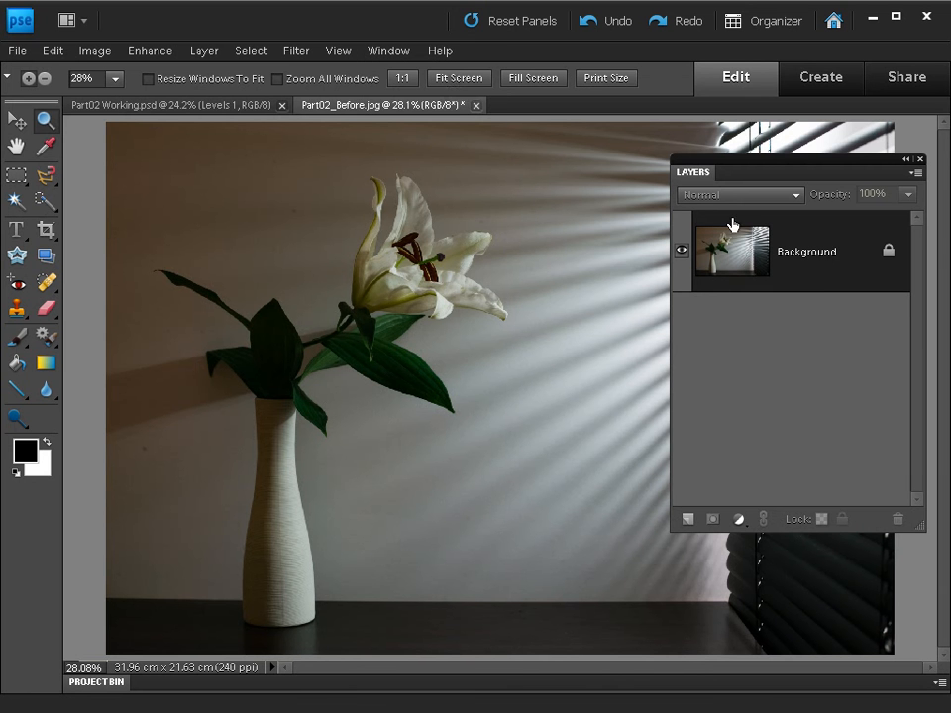
drag(744, 258, 683, 516)
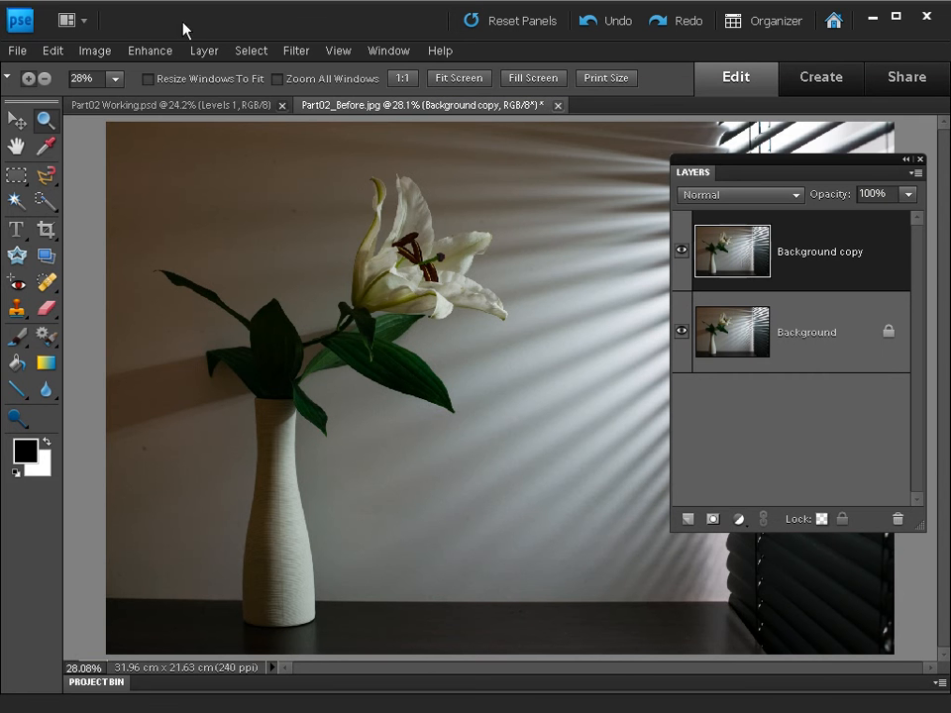
Apply Adjust Color Curves to the duplicate layer with the Solarize style and strongly increased Midtone Contrast.
click(149, 49)
mouse_move(201, 234)
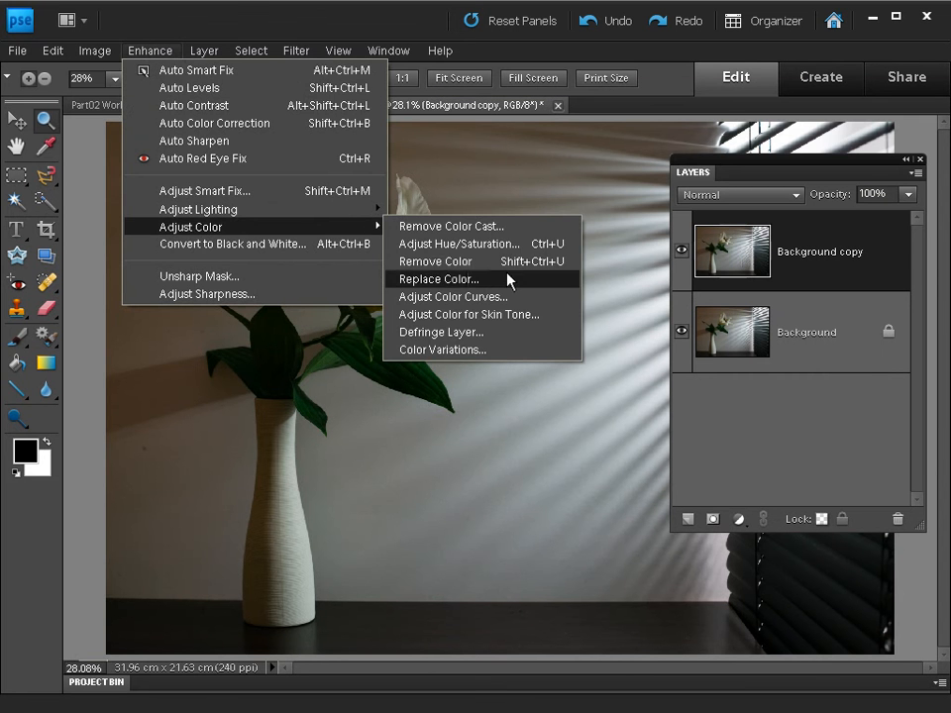
click(448, 296)
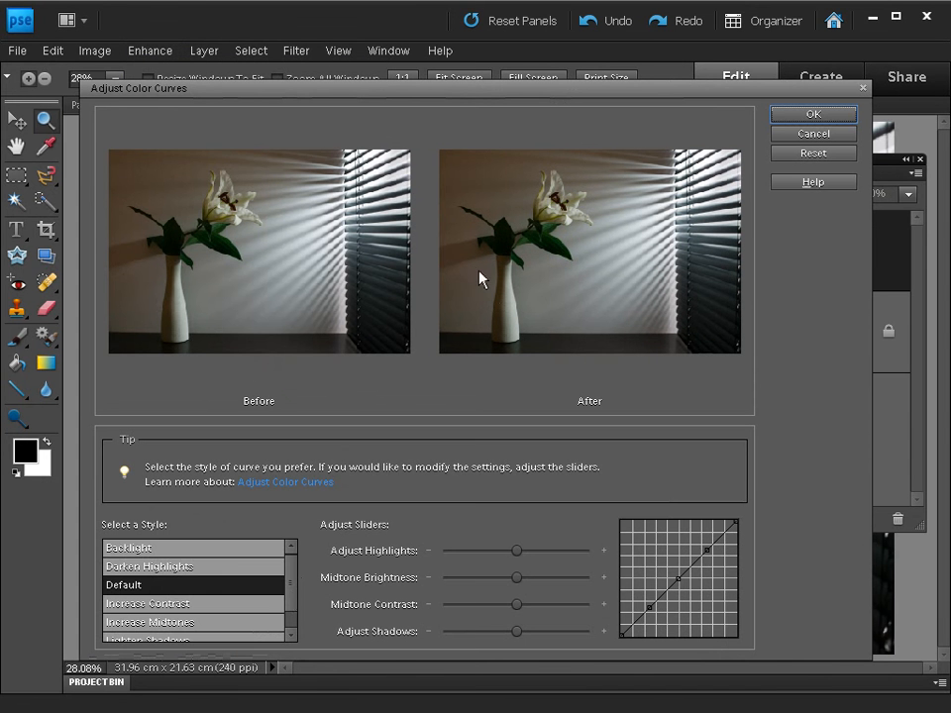
scroll(287, 609, down, 1)
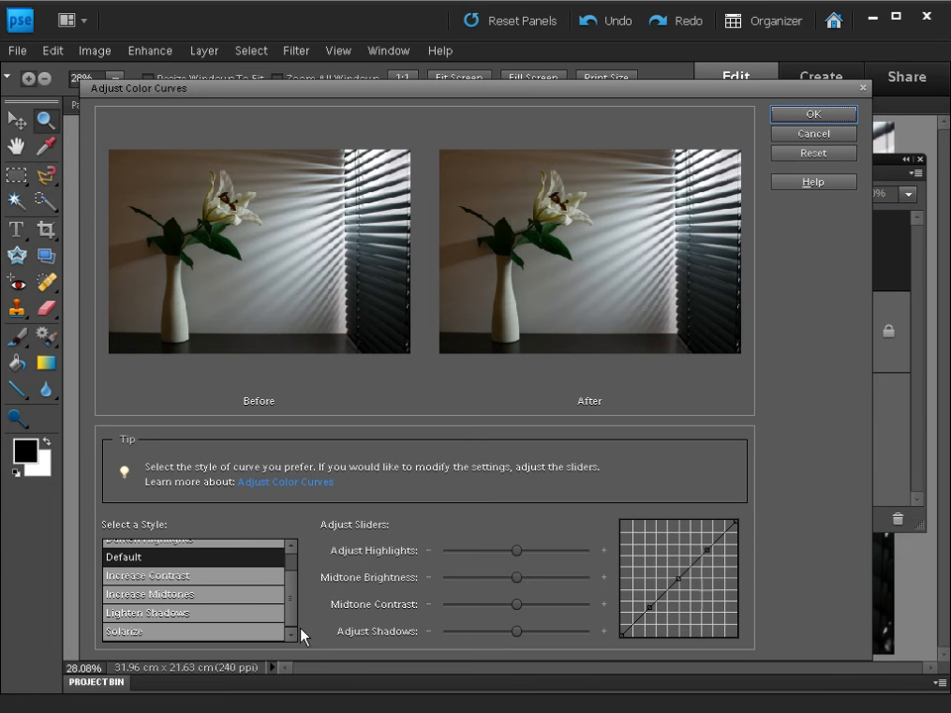
click(251, 631)
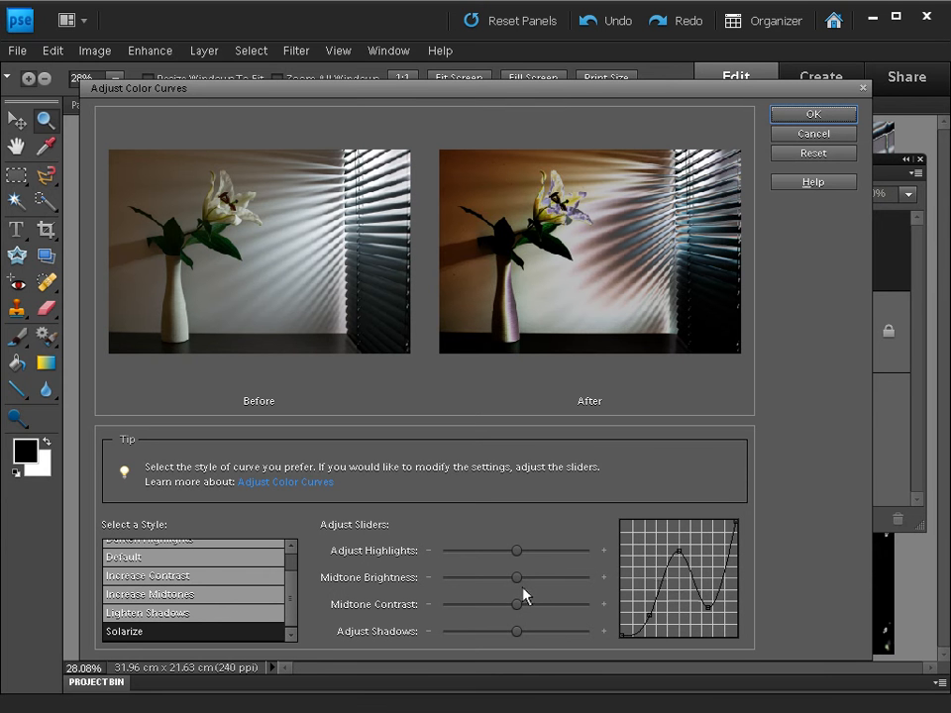
drag(516, 603, 576, 604)
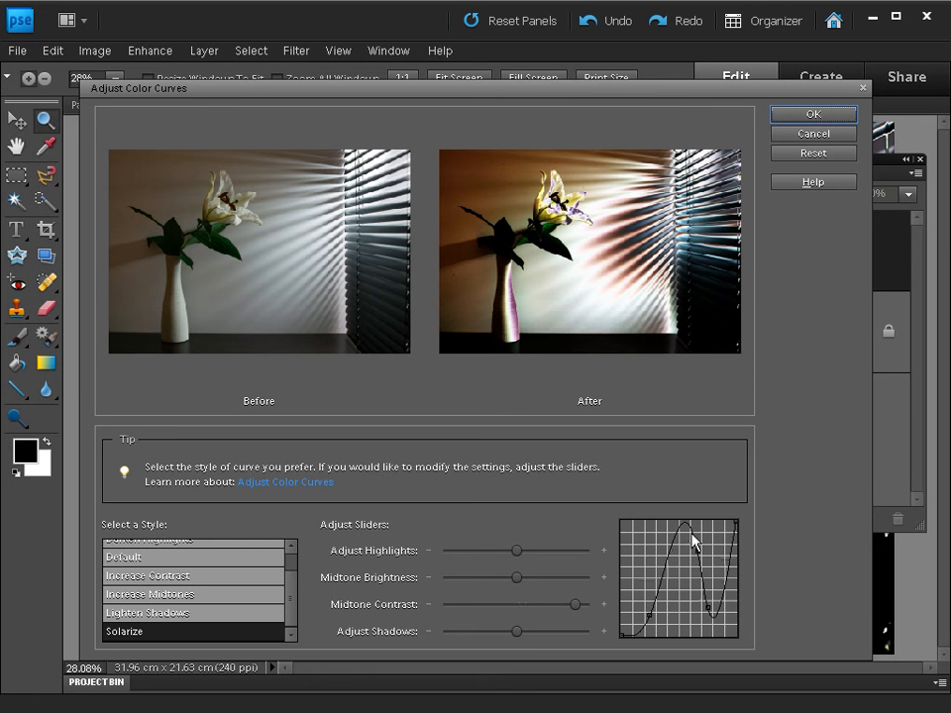
mouse_move(575, 603)
mouse_down()
mouse_move(584, 602)
mouse_move(576, 603)
mouse_up()
click(797, 116)
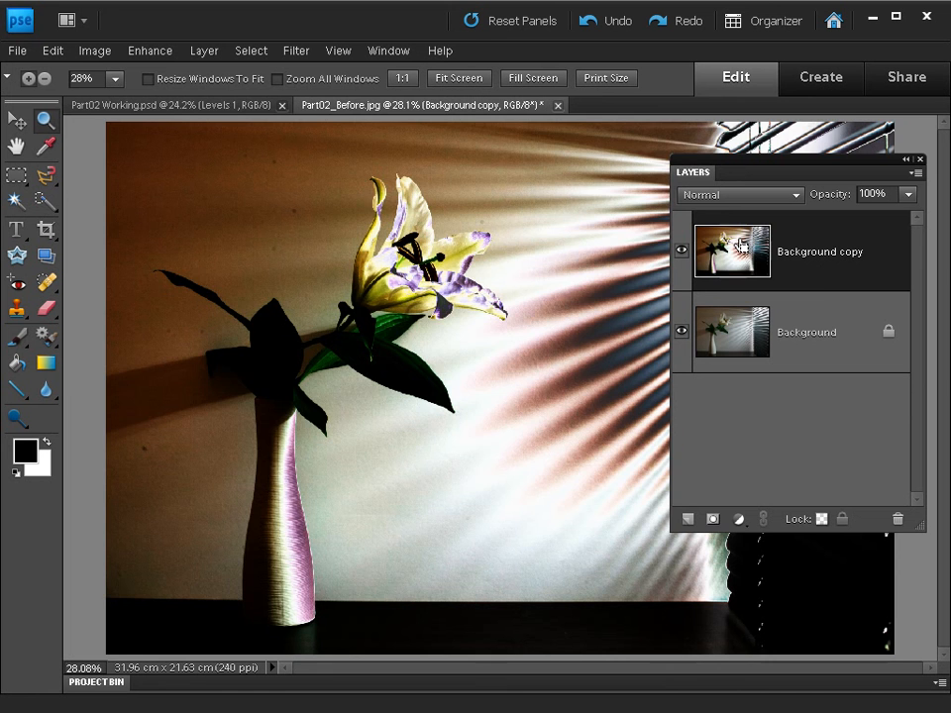
Invert the duplicate layer, and apply Shadows/Highlights with Lighten Shadows 100% and Darken Highlights 10%.
key(ctrl+i)
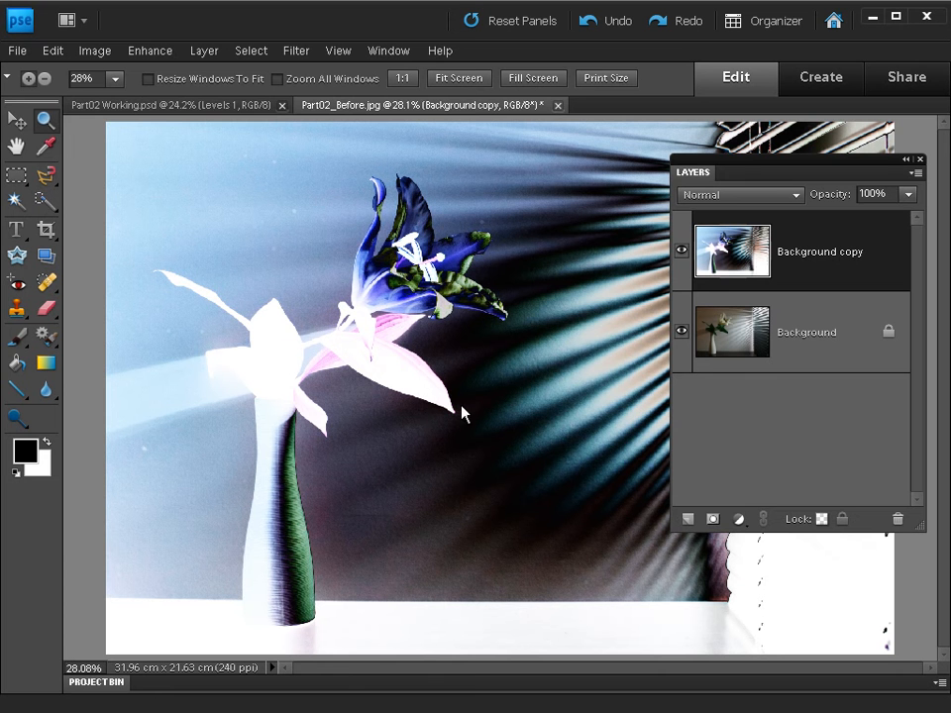
click(152, 51)
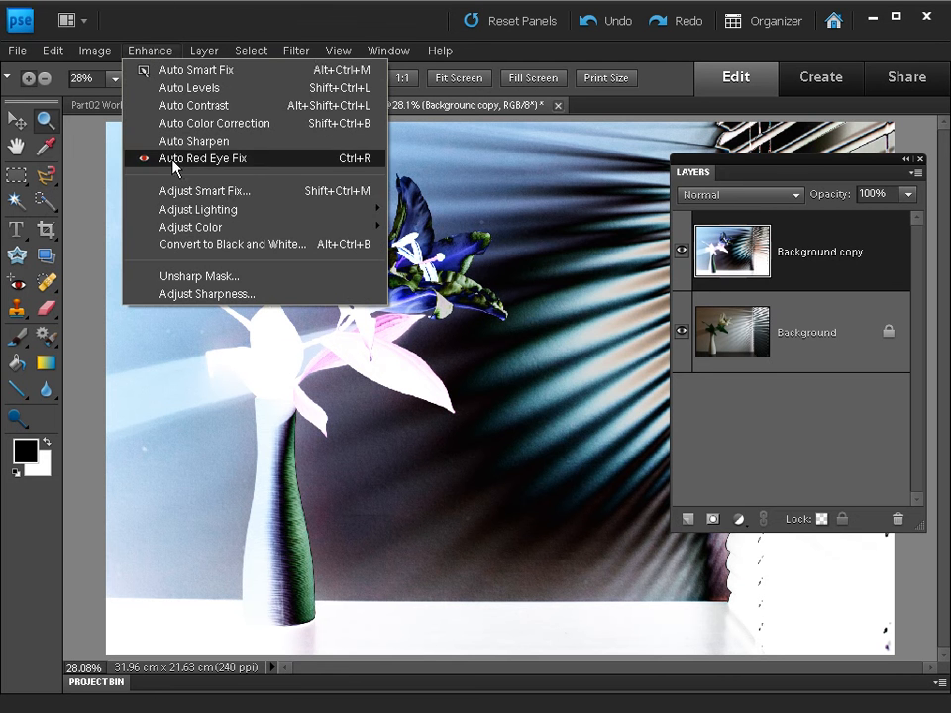
mouse_move(207, 211)
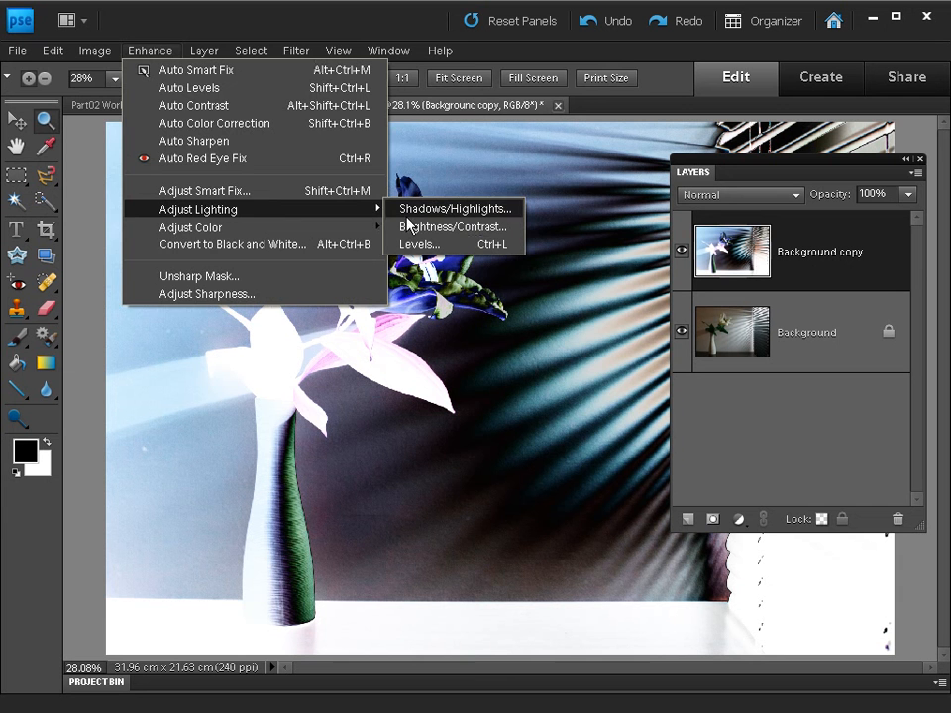
click(412, 217)
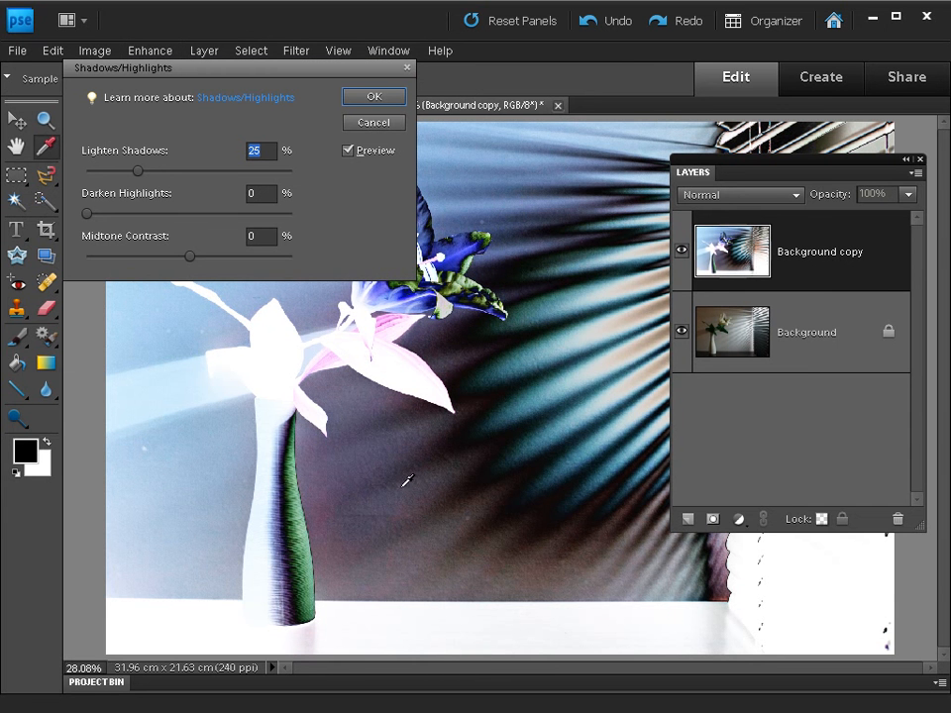
drag(139, 175, 322, 175)
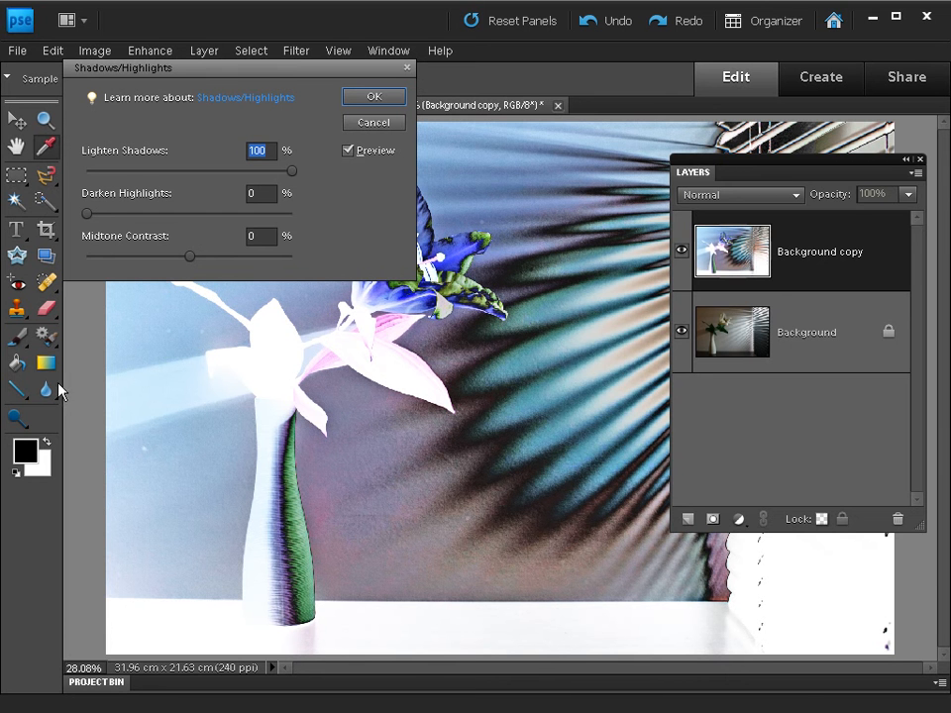
drag(87, 214, 108, 212)
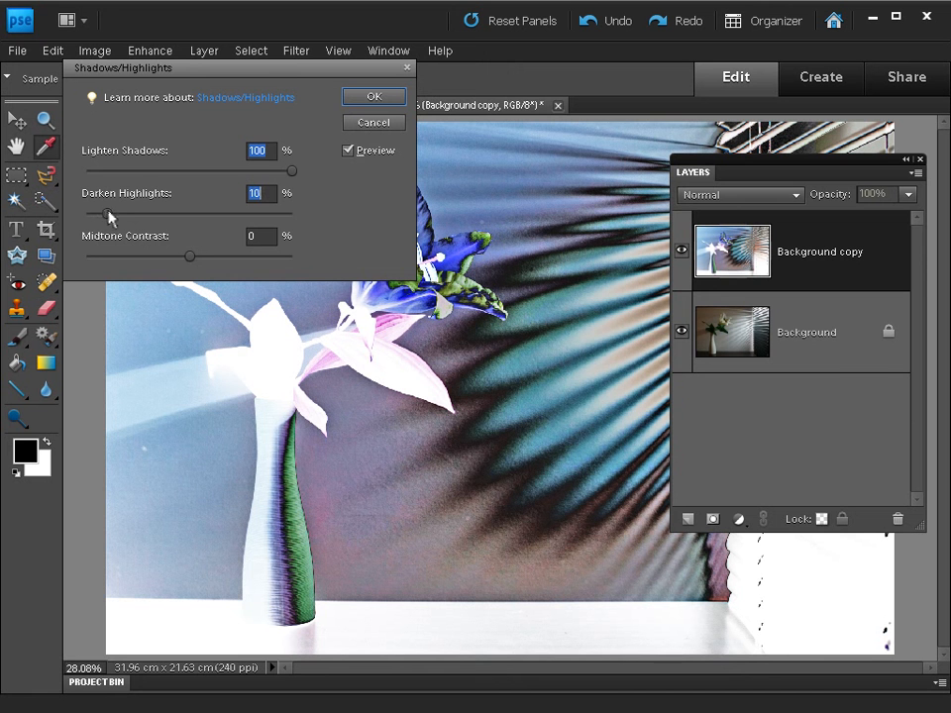
click(370, 100)
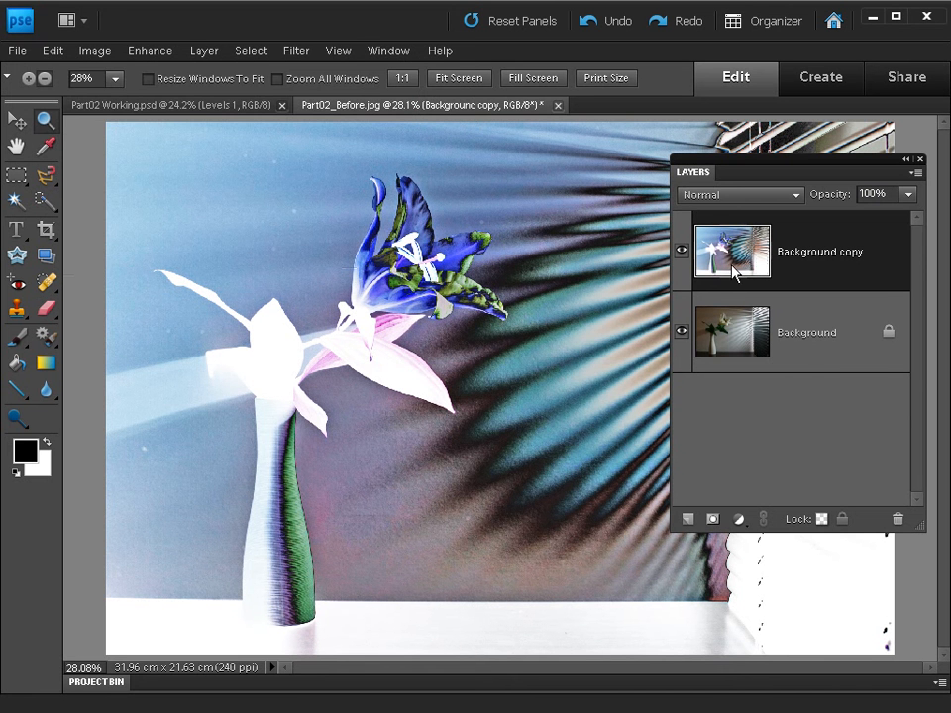
Add a Levels adjustment layer above the duplicate layer with the RGB black input level at 79.
drag(741, 178, 742, 52)
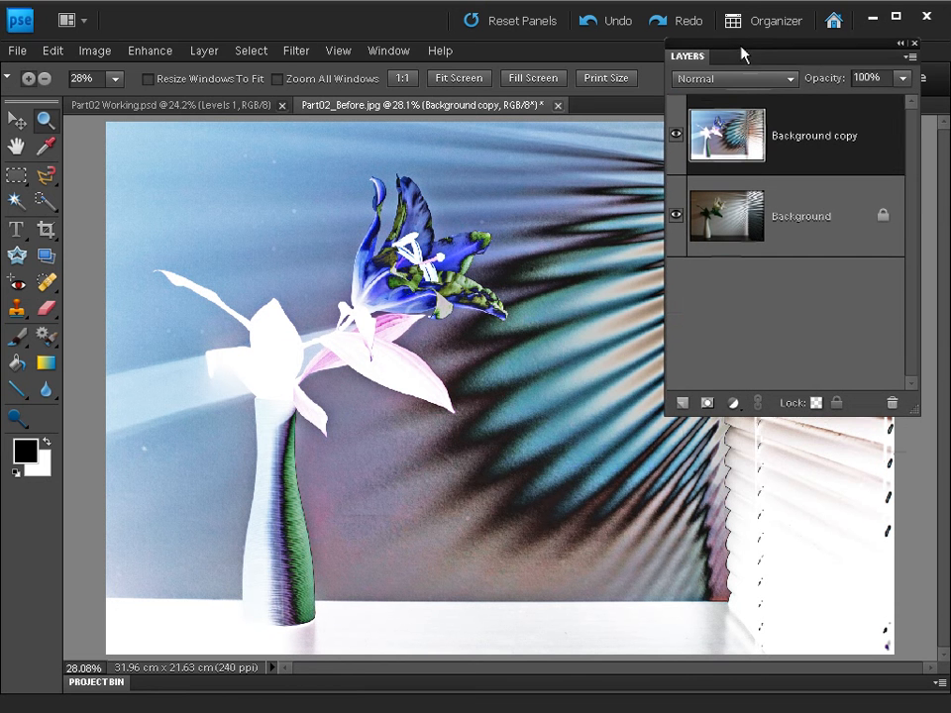
click(733, 403)
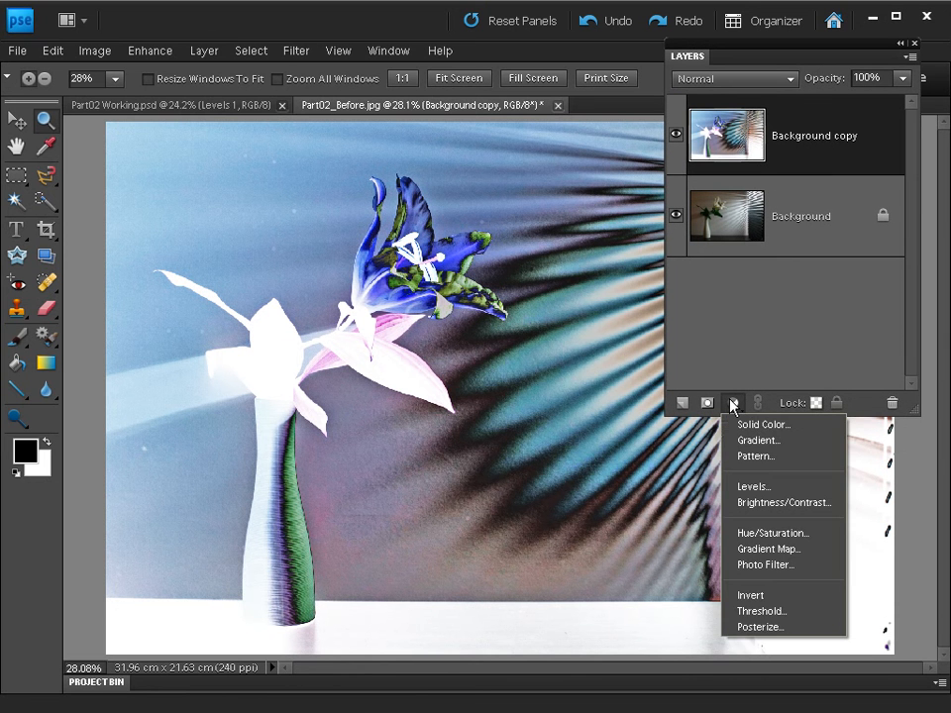
click(753, 487)
drag(864, 469, 747, 426)
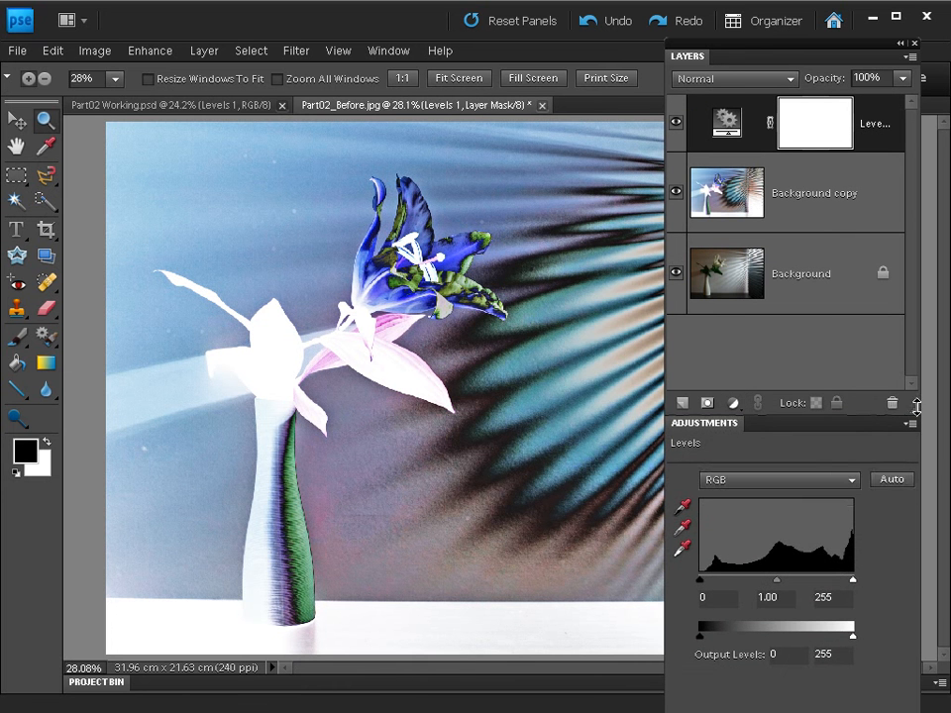
drag(916, 409, 917, 333)
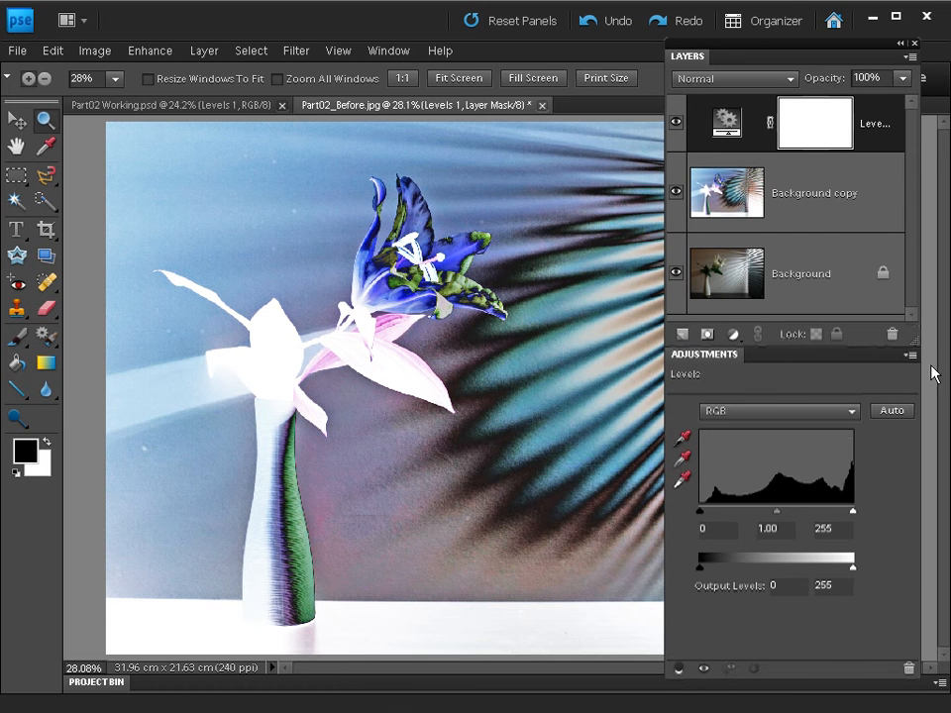
key(g)
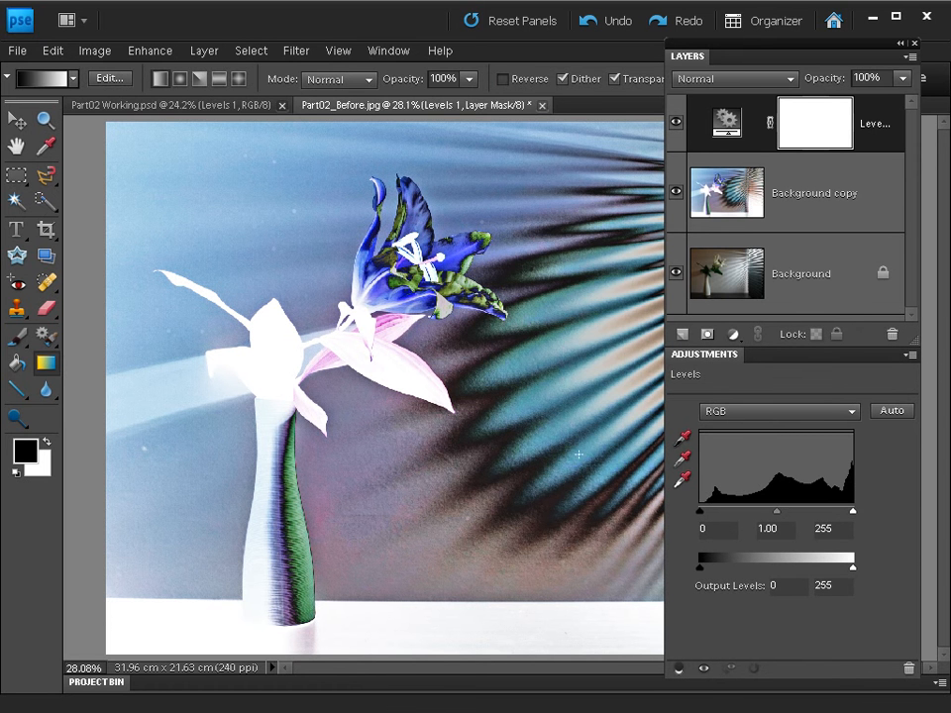
drag(700, 512, 748, 511)
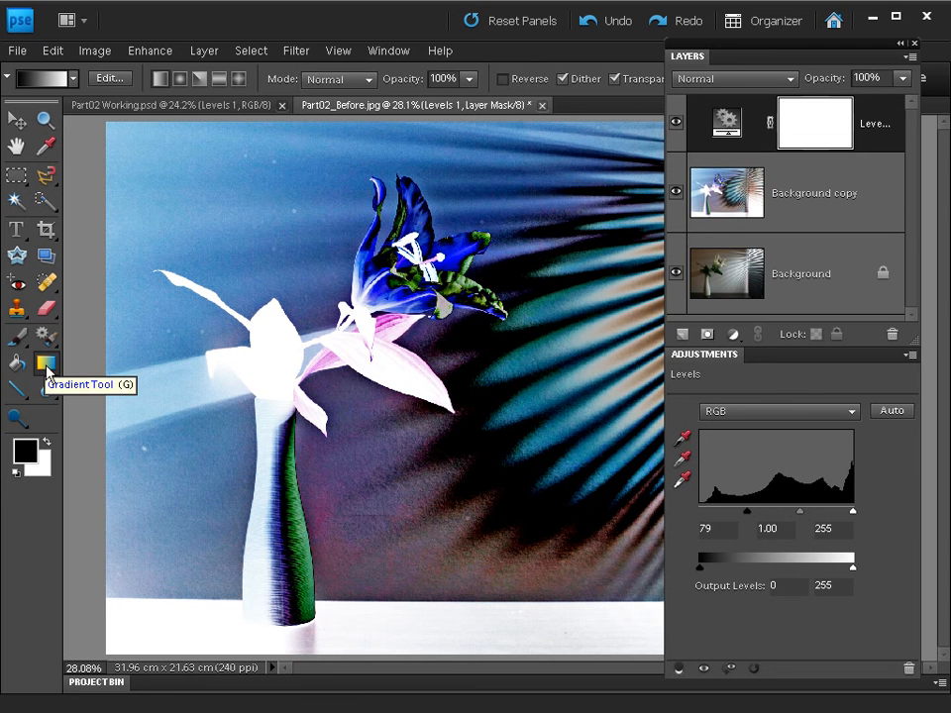
Draw a Foreground to Background gradient on the Levels mask from the photo's left edge to the flower, and compare the image with and without the layer.
click(36, 78)
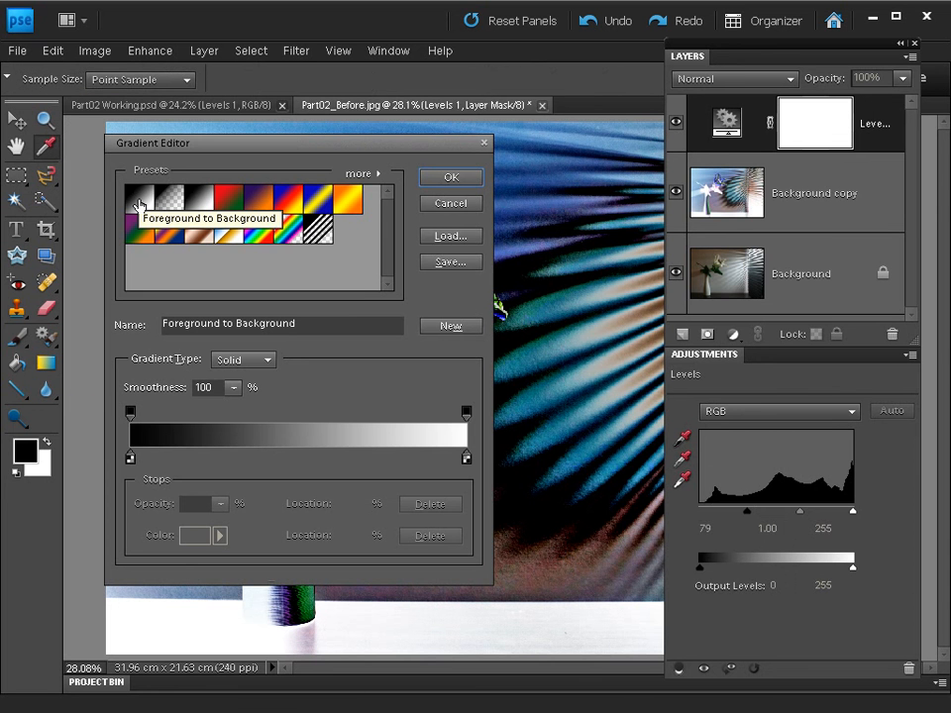
click(445, 180)
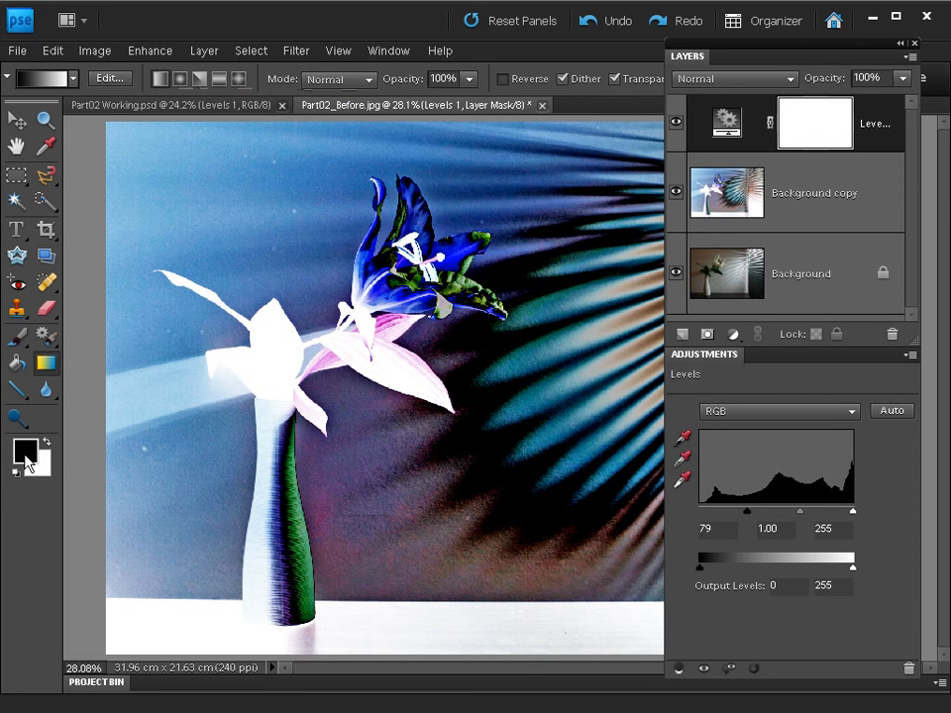
drag(111, 310, 434, 310)
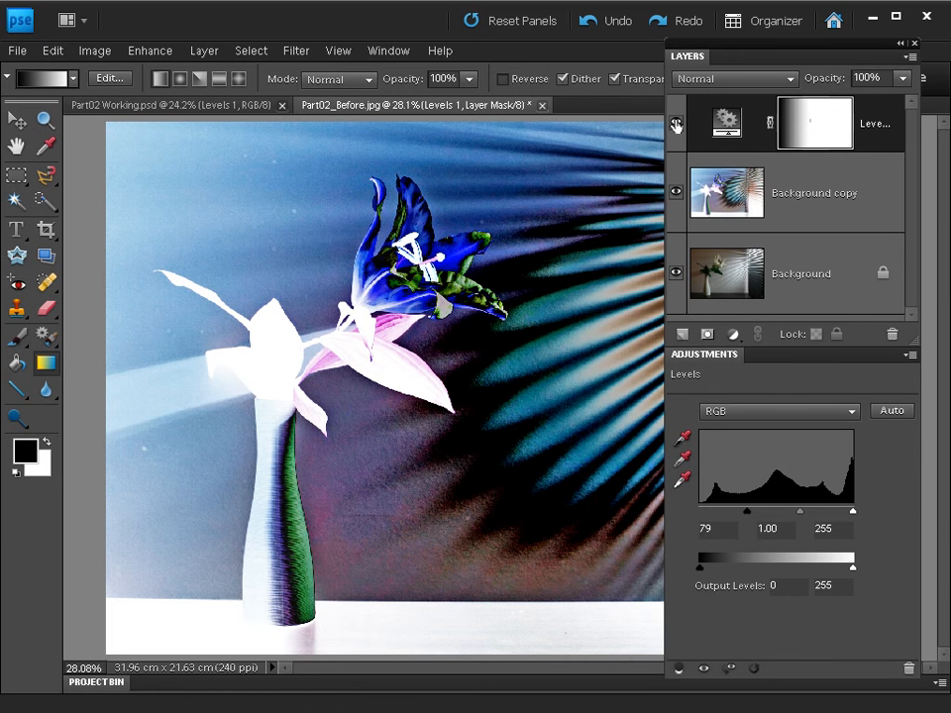
click(677, 124)
click(676, 123)
click(676, 123)
click(676, 123)
Add a Hue/Saturation adjustment layer with the master Saturation at -100.
click(733, 334)
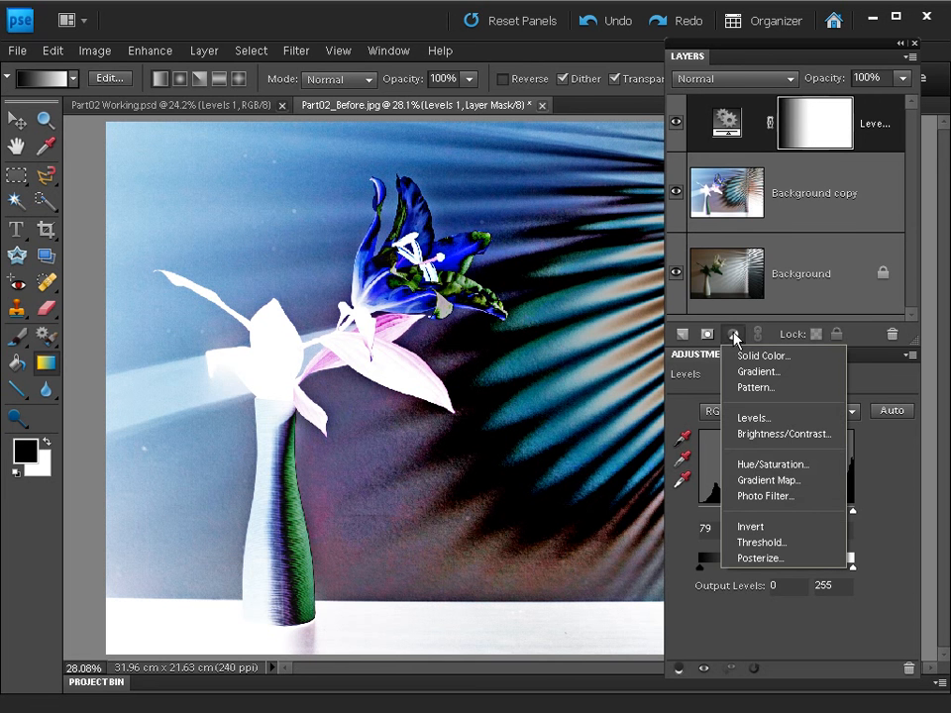
click(773, 463)
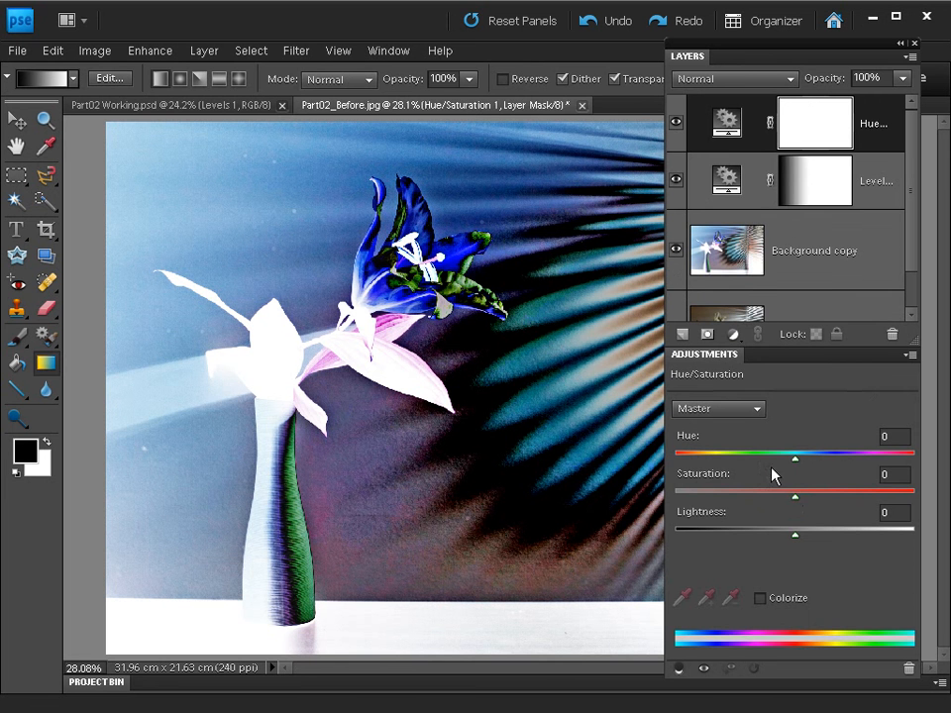
drag(796, 501, 674, 502)
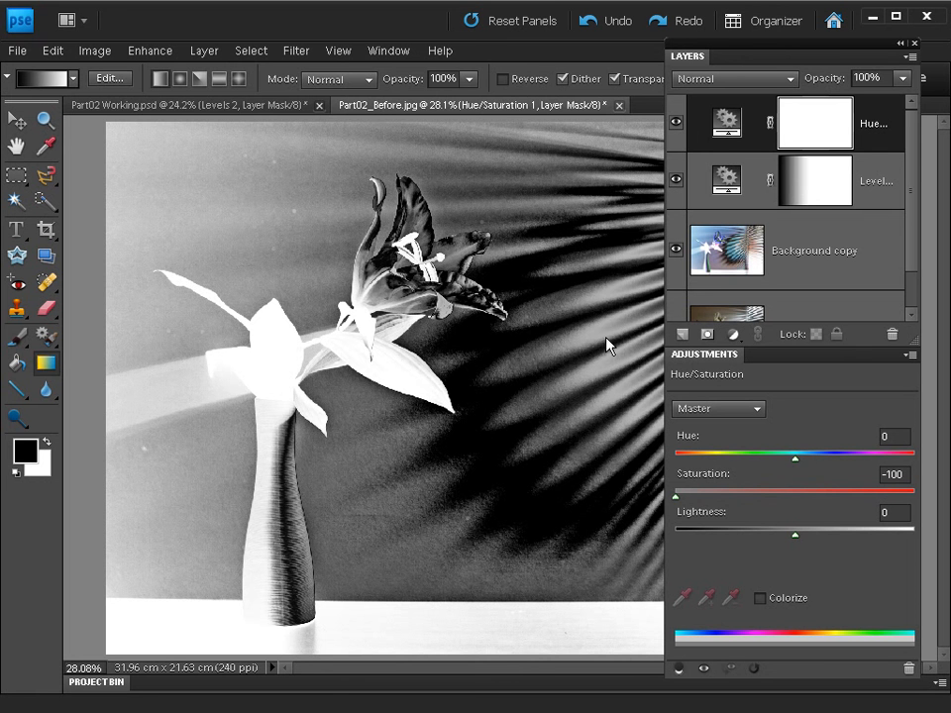
Add a second Levels adjustment layer above Hue/Saturation with the RGB white input level at 218.
click(734, 334)
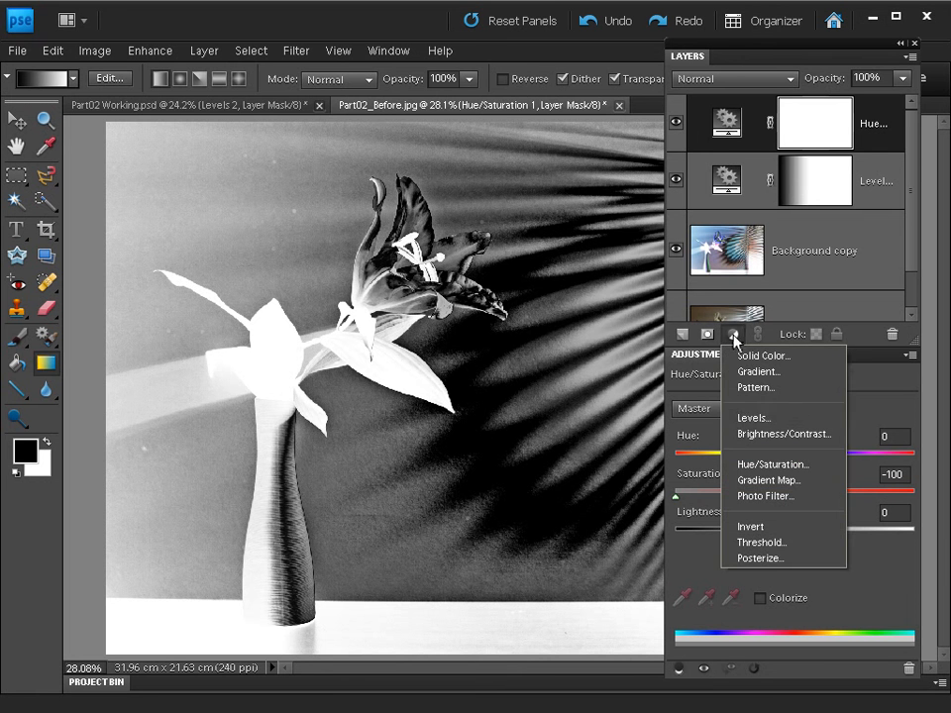
click(748, 418)
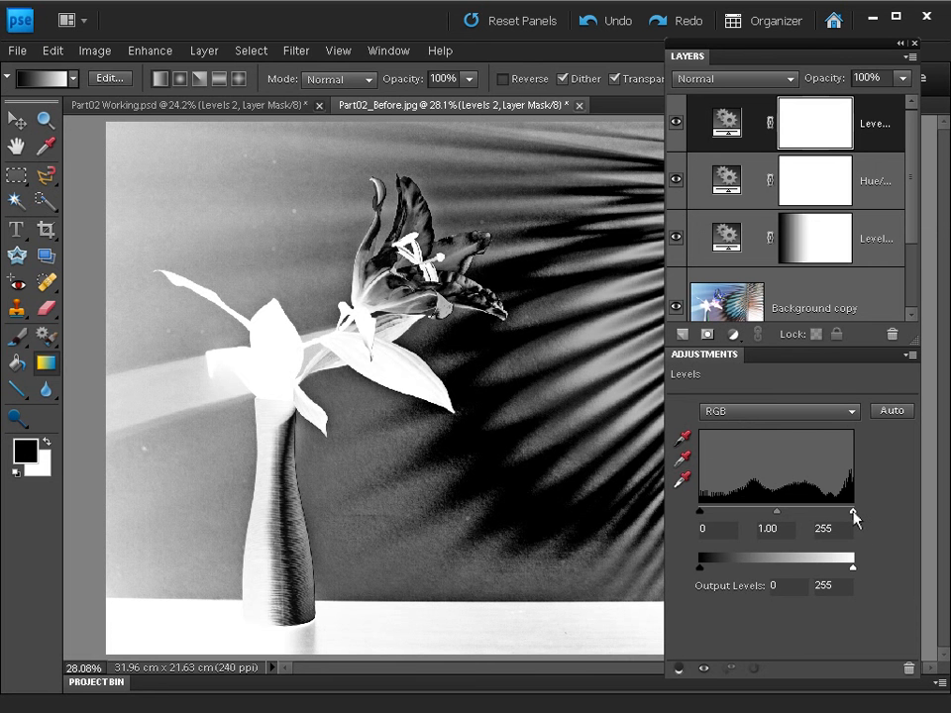
drag(853, 511, 830, 513)
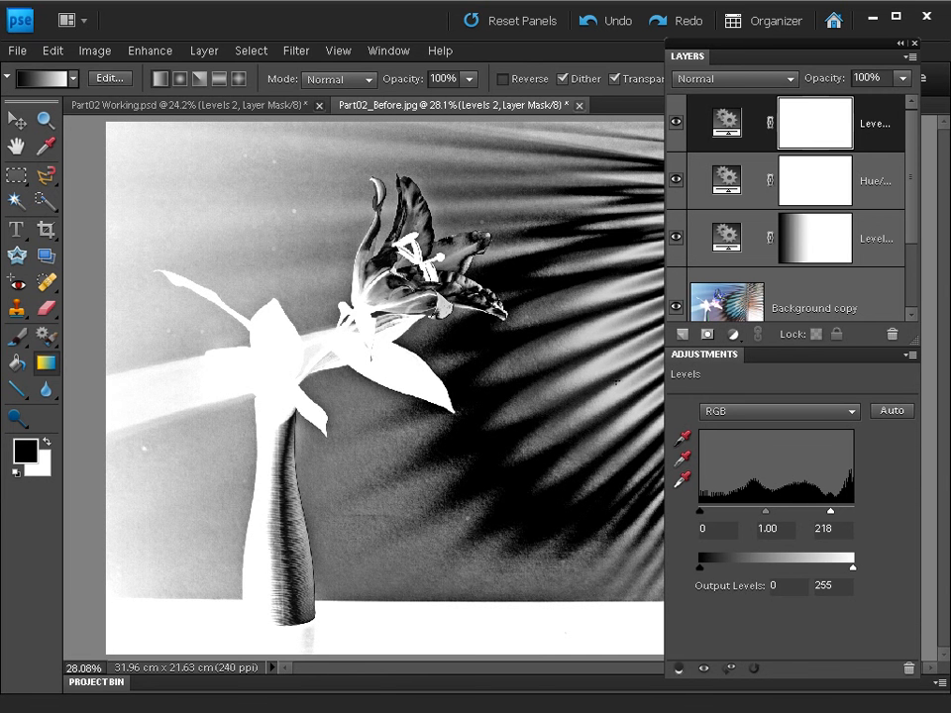
Compare the image with and without the top Levels adjustment layer, and view the whole photo with the panels hidden.
click(676, 121)
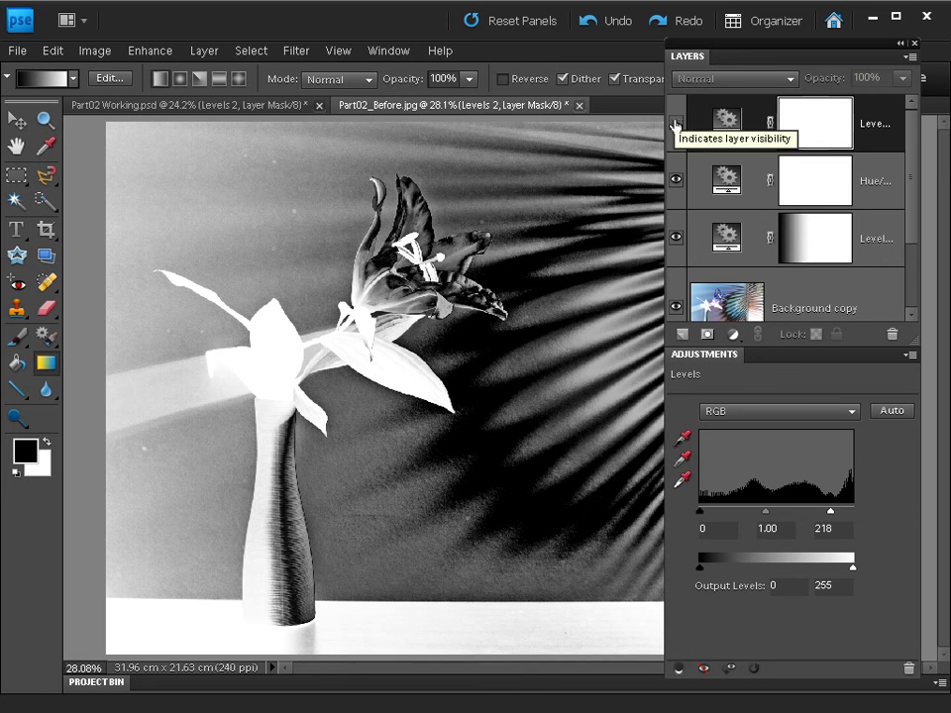
click(677, 123)
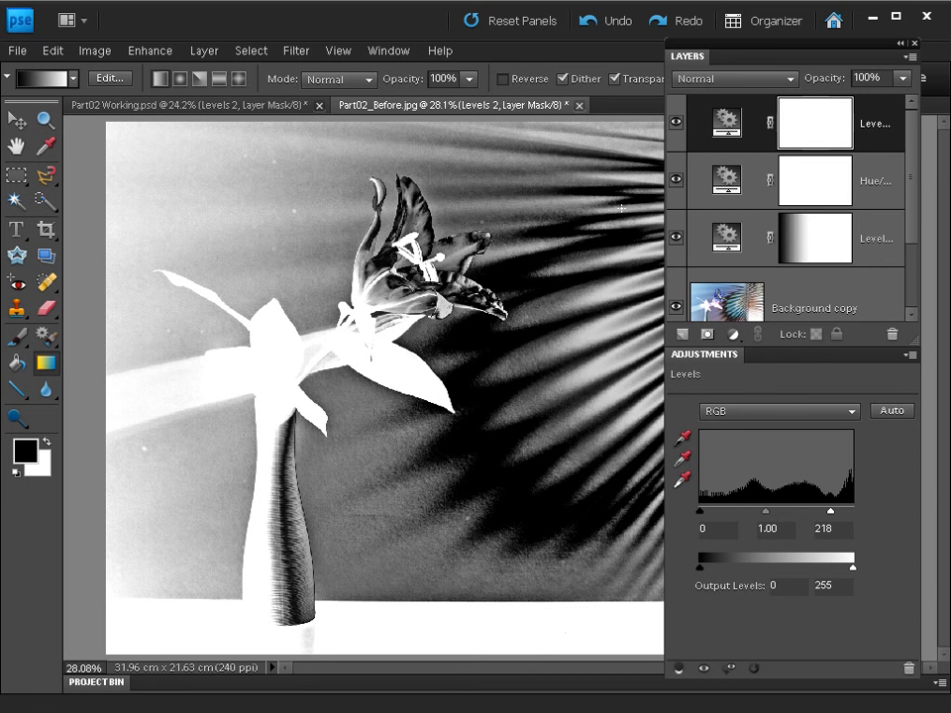
key(Tab)
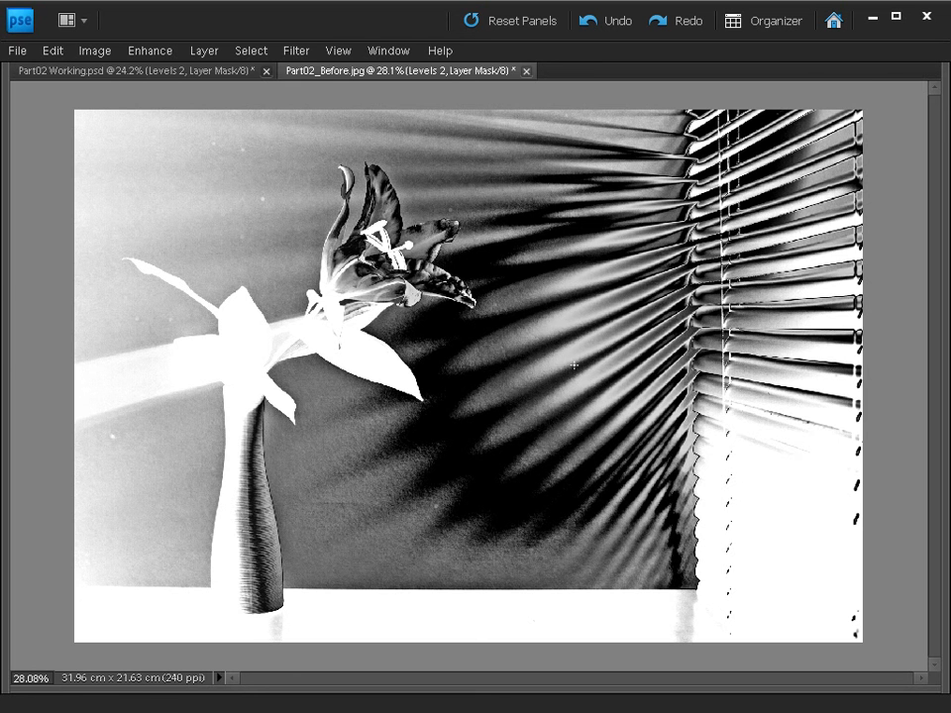
key(Tab)
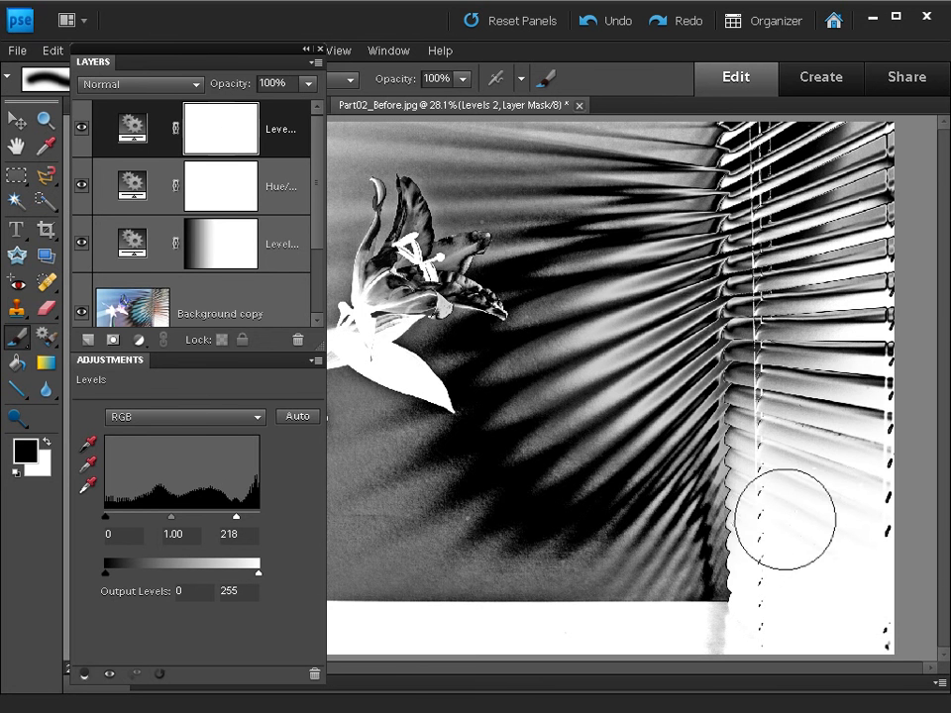
Paint black at 100% opacity on the top Levels mask over the lower blinds and windowsill corner, comparing the image with and without the layer.
mouse_move(883, 470)
mouse_down()
mouse_move(858, 485)
mouse_move(834, 457)
mouse_up()
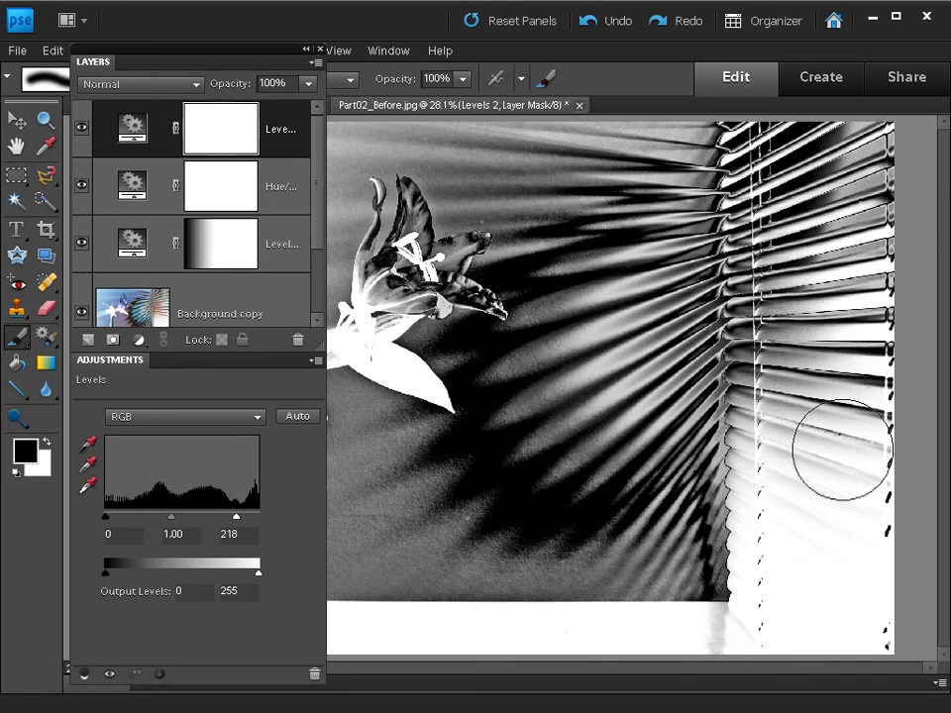
click(82, 128)
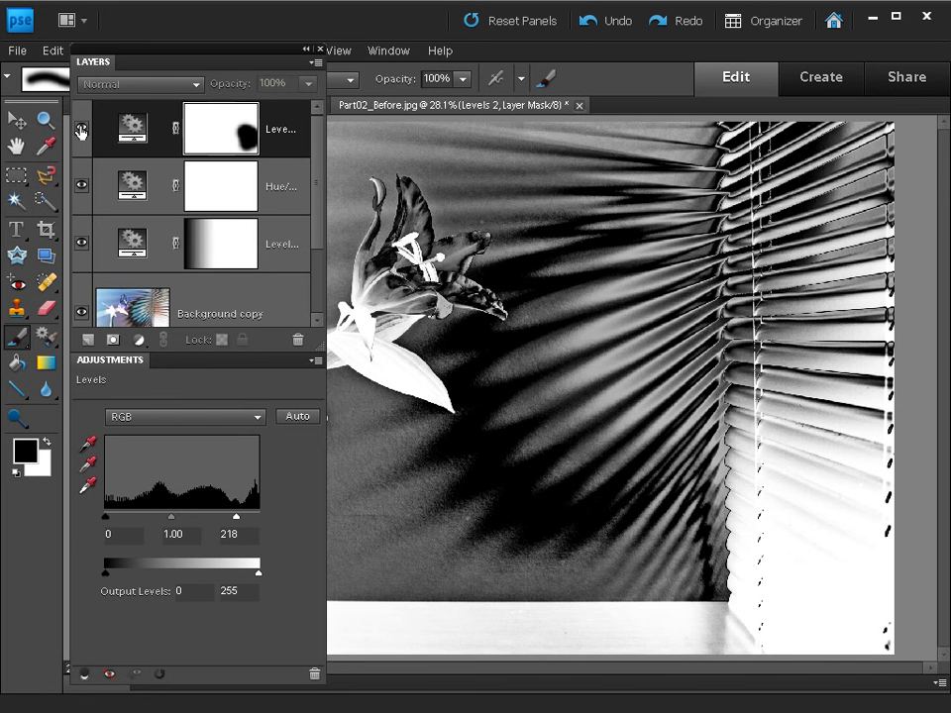
click(81, 130)
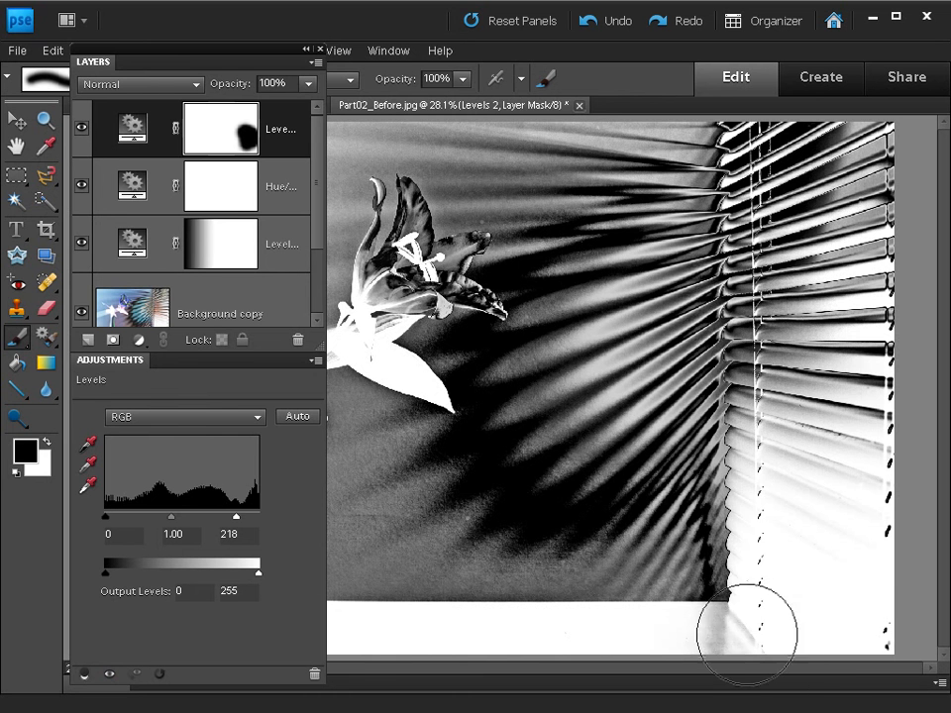
mouse_move(848, 621)
mouse_down()
mouse_move(881, 594)
mouse_move(849, 578)
mouse_up()
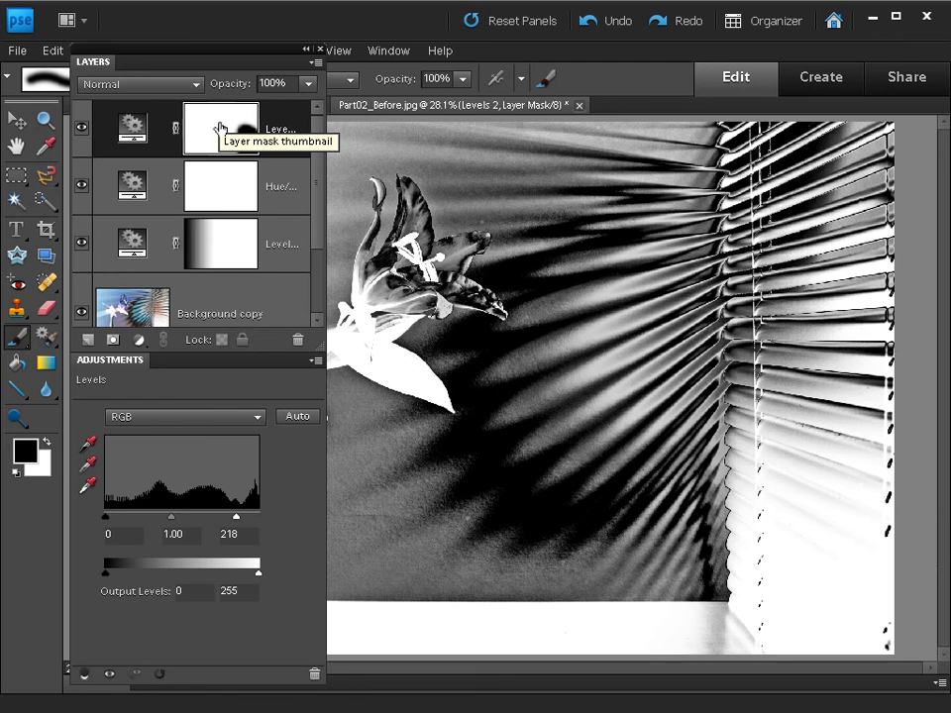
key(Tab)
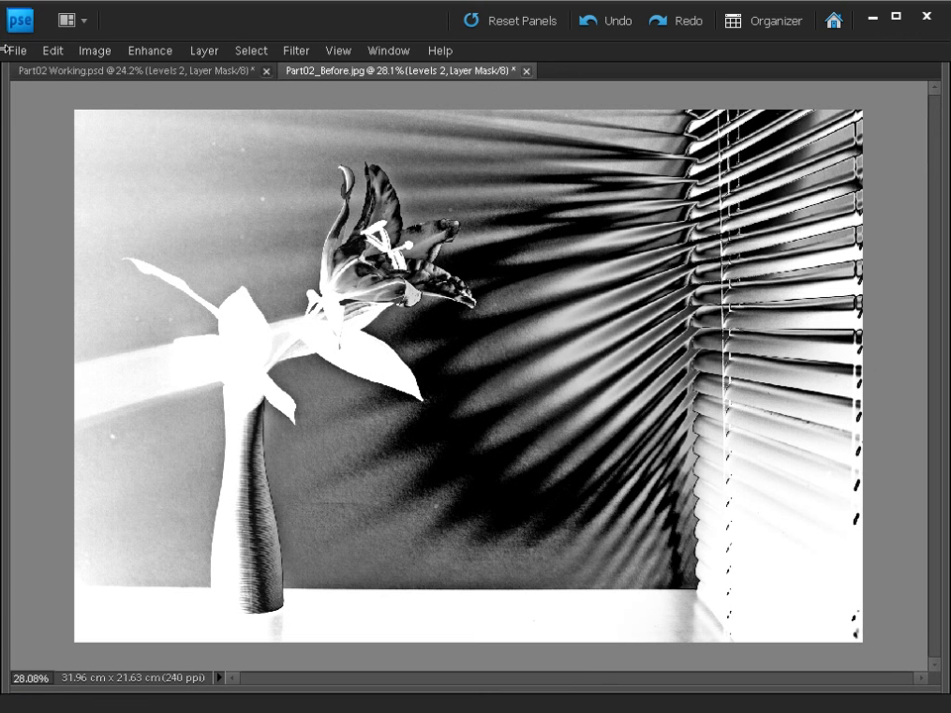
key(Tab)
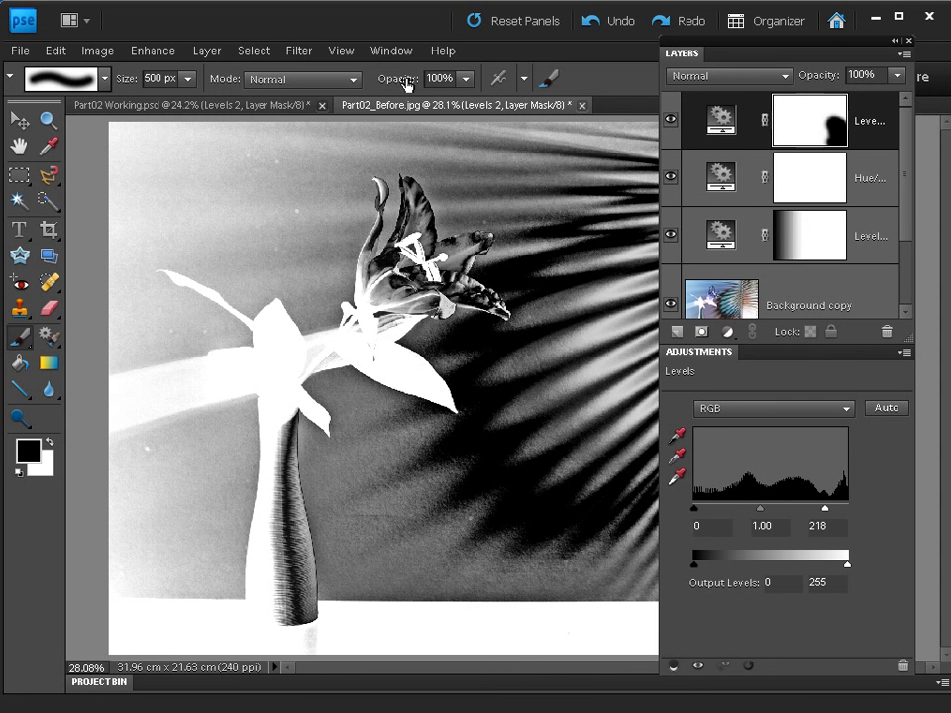
Paint black at 51% brush opacity on the top Levels mask along the wall near the photo's left edge, and review the full image.
drag(403, 86, 358, 86)
mouse_move(197, 346)
mouse_down()
mouse_move(164, 395)
mouse_move(119, 390)
mouse_move(131, 424)
mouse_move(157, 331)
mouse_move(144, 312)
mouse_move(146, 133)
mouse_move(151, 543)
mouse_move(138, 568)
mouse_move(132, 552)
mouse_move(180, 564)
mouse_move(198, 501)
mouse_move(187, 455)
mouse_move(203, 418)
mouse_move(180, 407)
mouse_move(164, 421)
mouse_move(171, 467)
mouse_move(137, 543)
mouse_move(120, 552)
mouse_move(173, 540)
mouse_move(157, 199)
mouse_move(174, 165)
mouse_move(206, 159)
mouse_up()
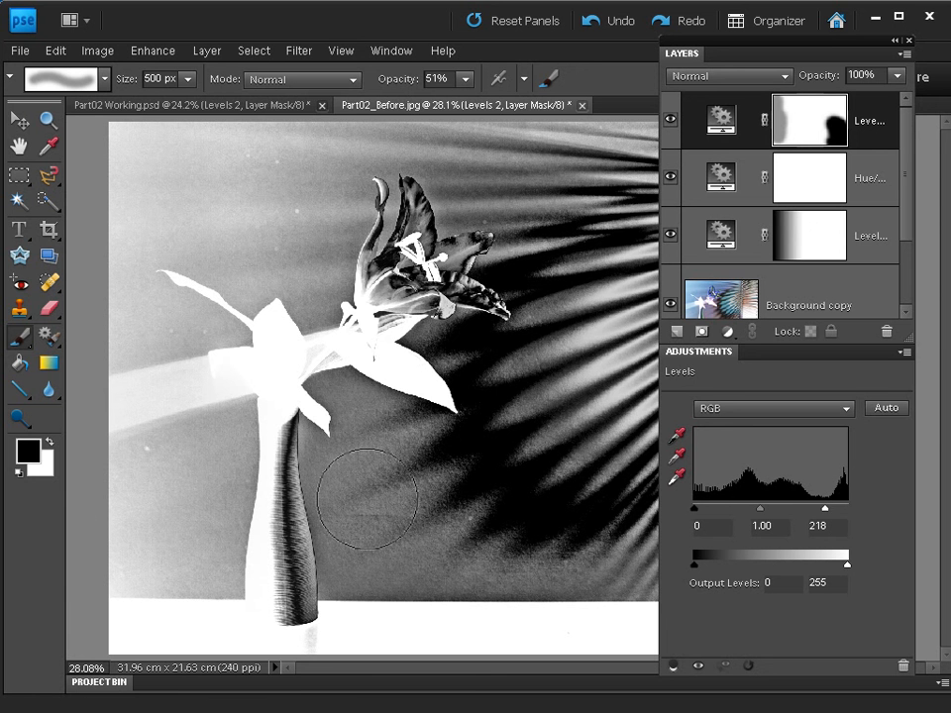
key(Tab)
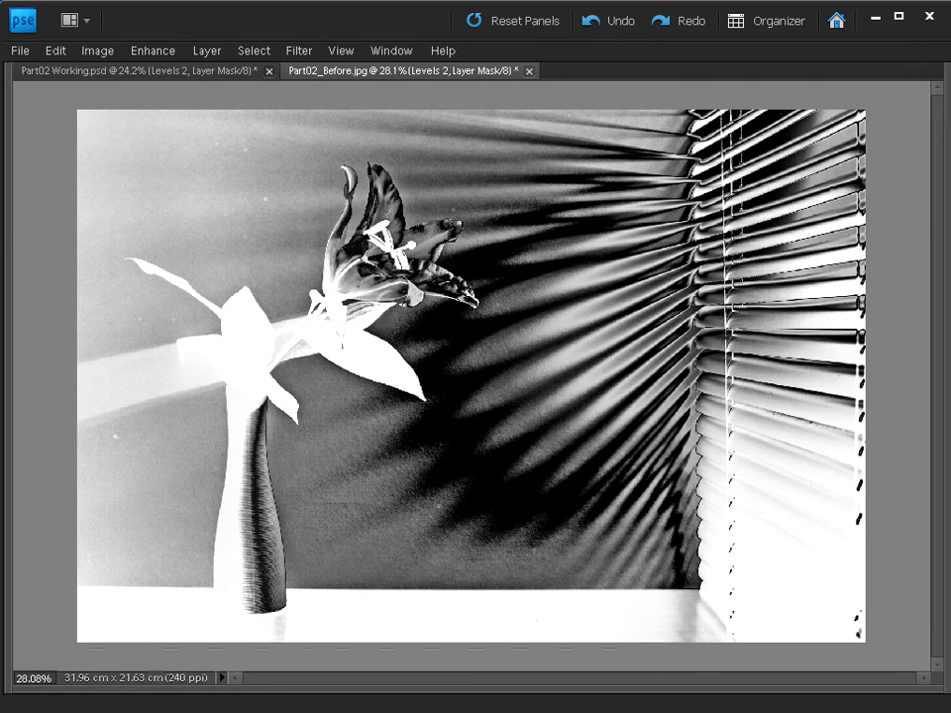
key(Tab)
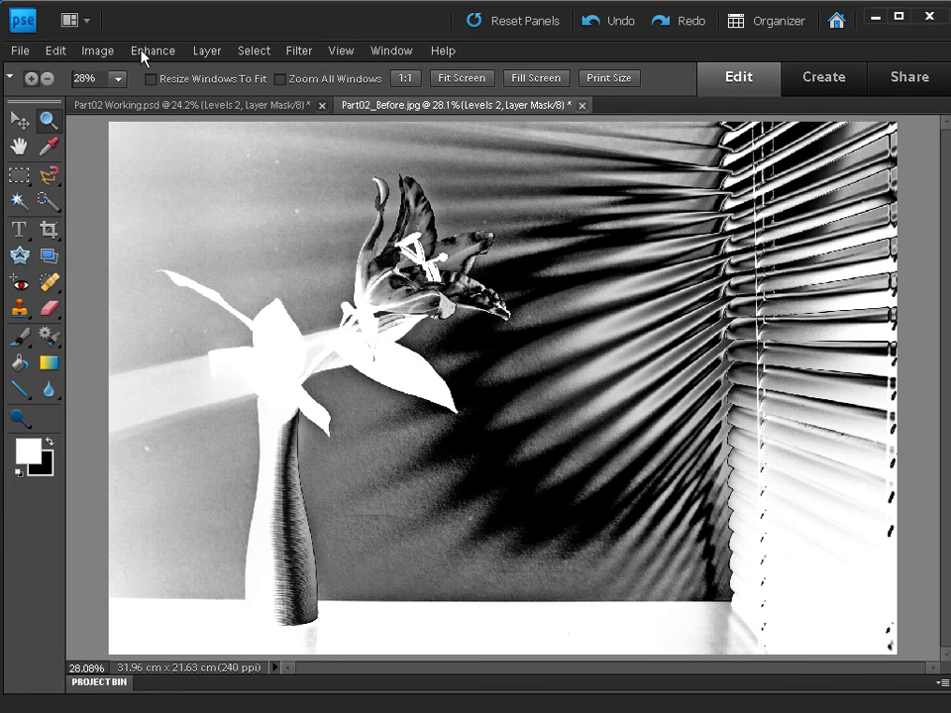
Enlarge the canvas to 110 percent width and 110 percent height with a white extension color, and fit the image on screen.
click(106, 52)
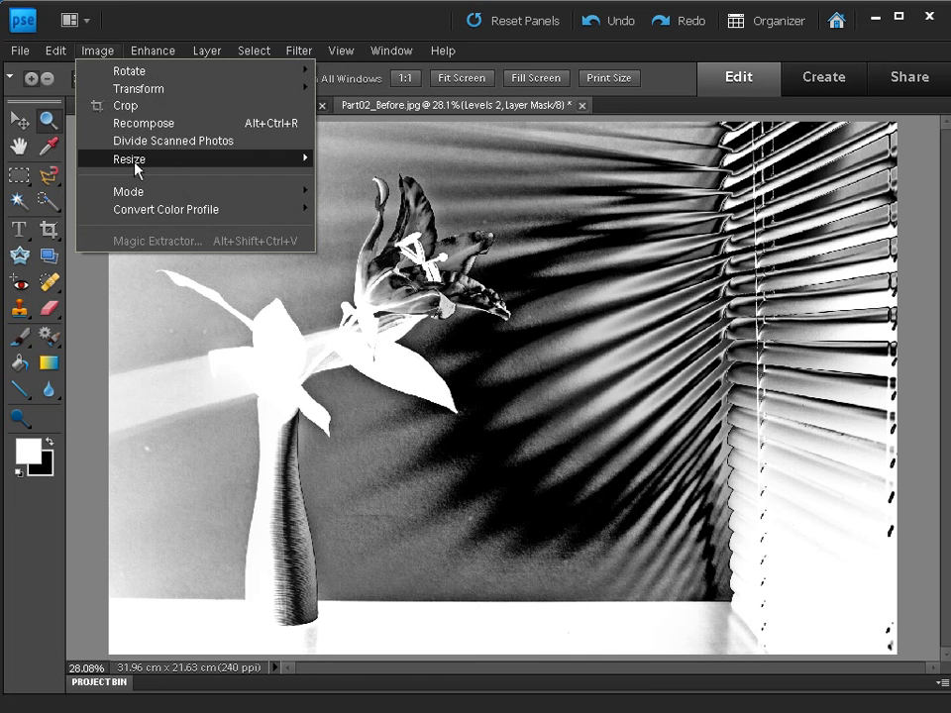
mouse_move(136, 167)
click(377, 177)
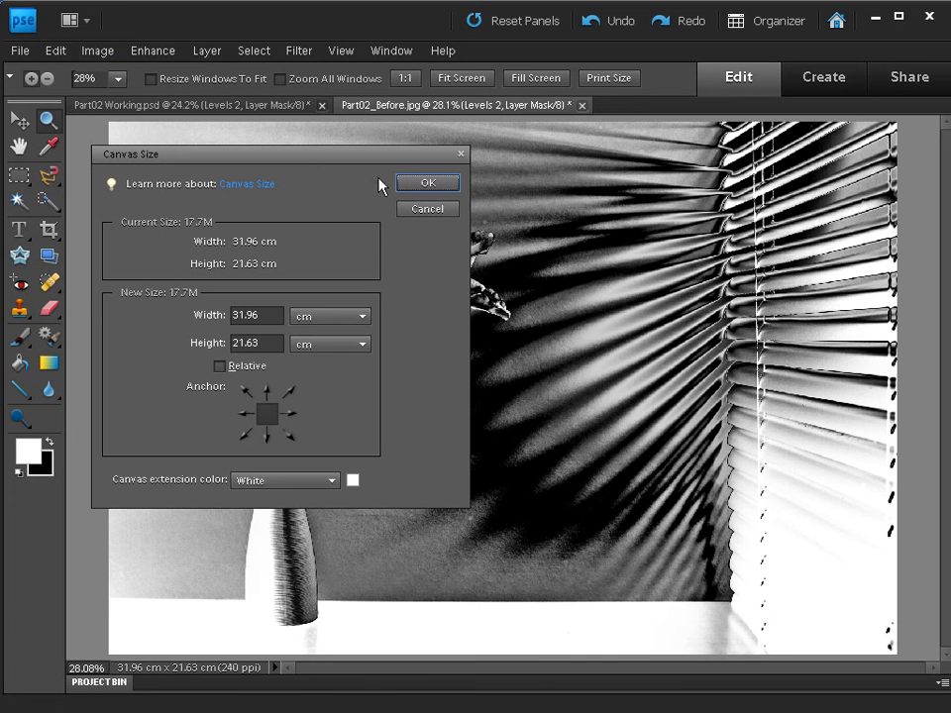
click(327, 316)
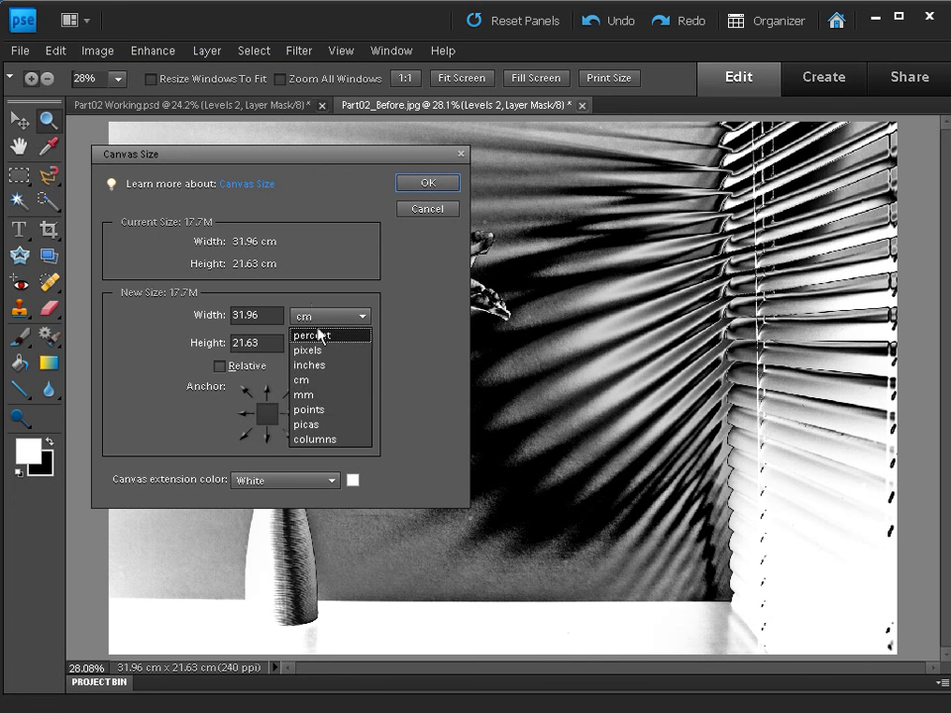
click(315, 336)
double_click(253, 314)
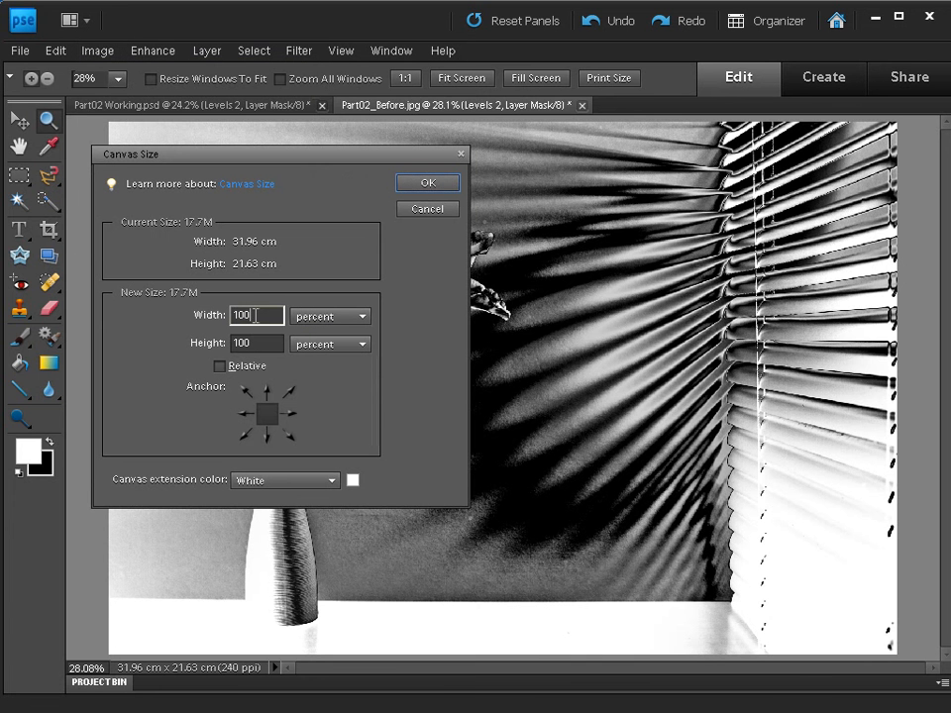
text(110)
double_click(262, 344)
text(110)
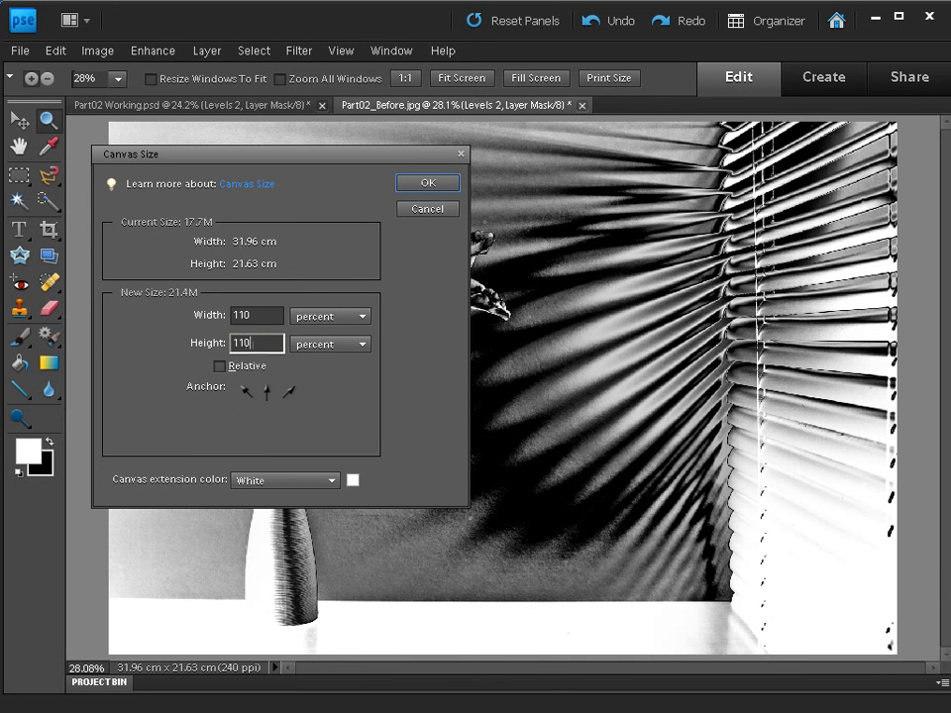
click(441, 183)
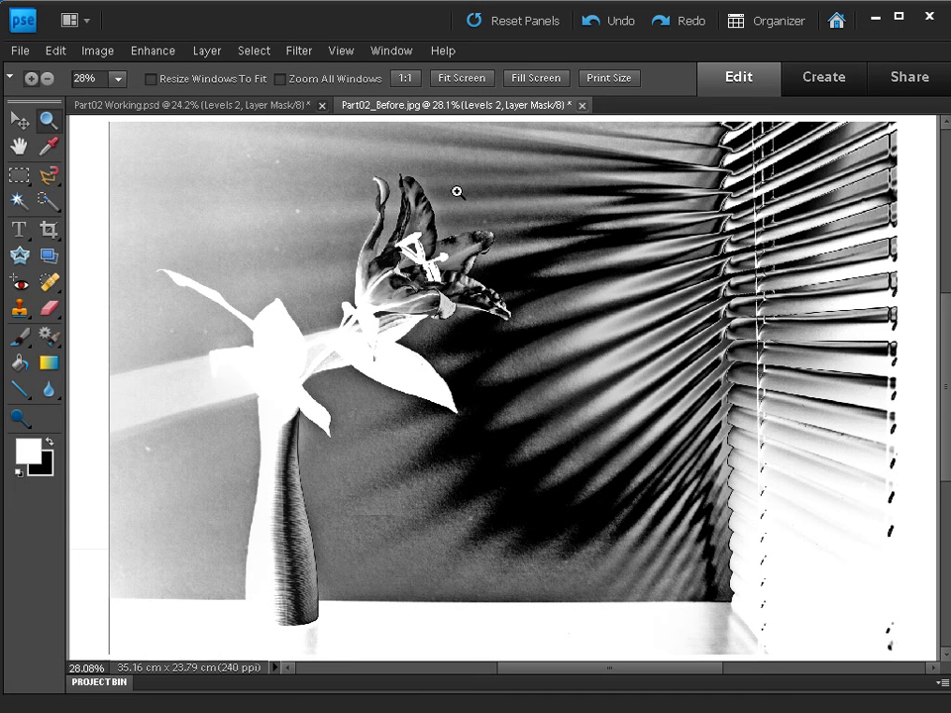
right_click(458, 204)
click(461, 205)
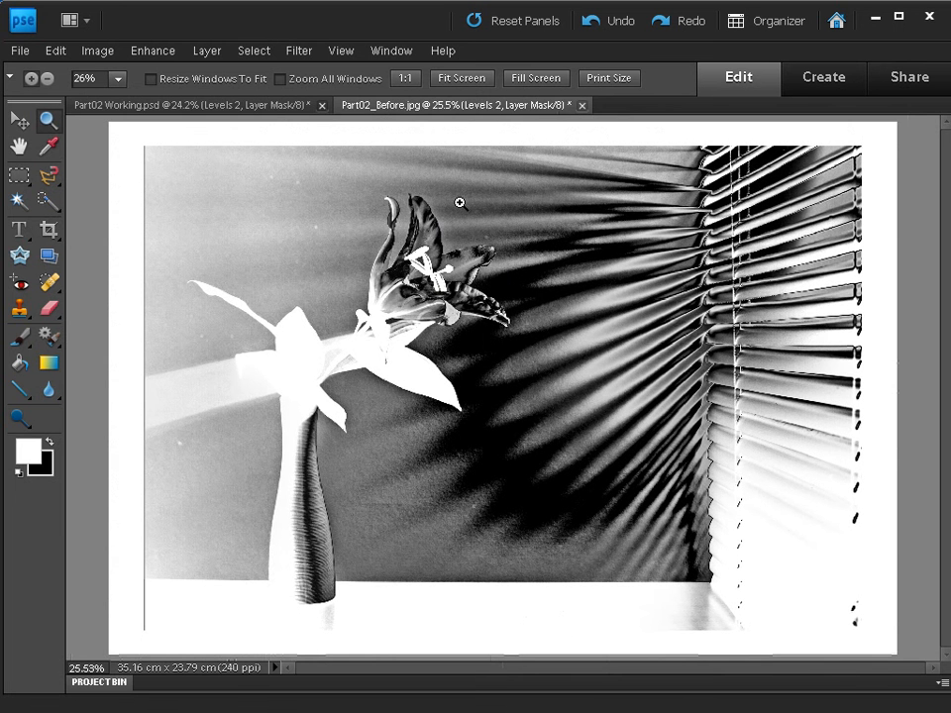
Make a rectangular selection slightly outside the photo's edges within the white border, and invert the selection.
drag(18, 176, 81, 186)
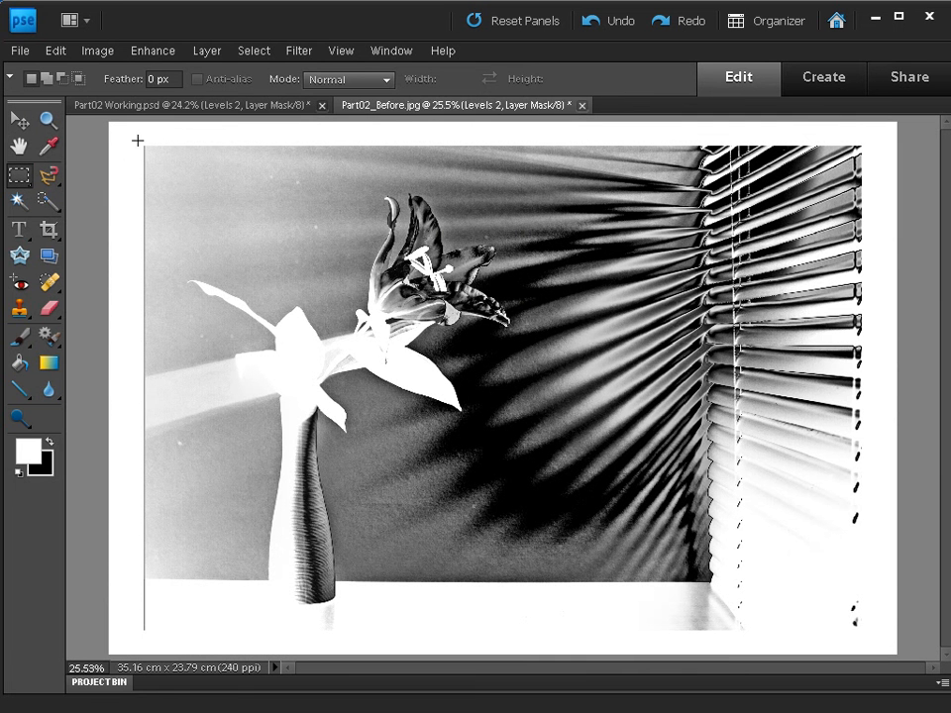
drag(134, 140, 870, 643)
click(259, 51)
click(263, 123)
Fill the outer border selection with black at 100% opacity on a new top layer, deselect, and view the framed image without panels.
drag(948, 69, 641, 28)
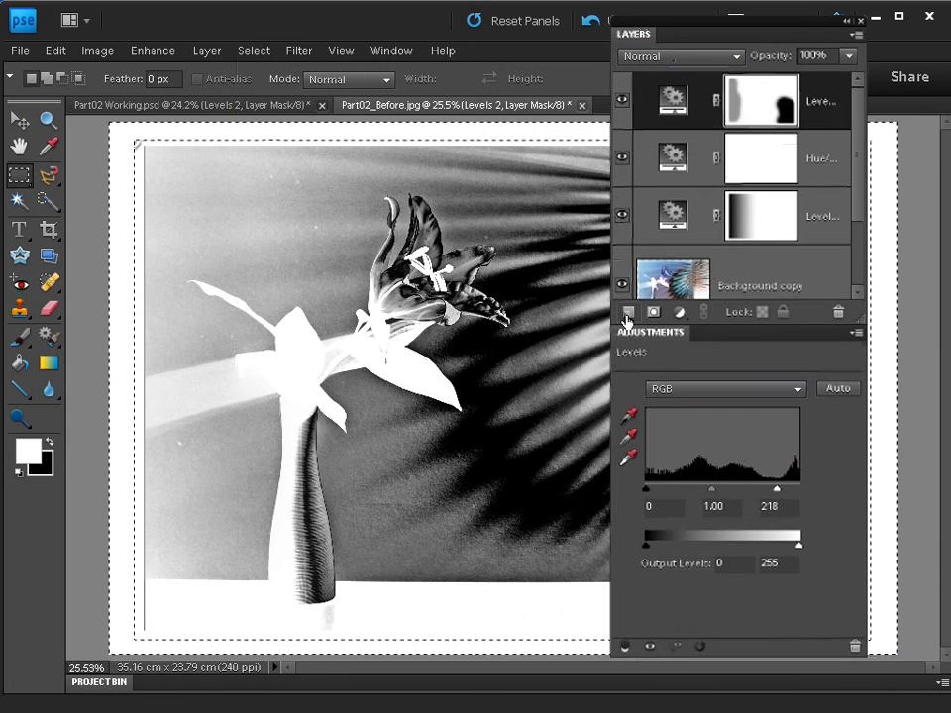
click(627, 312)
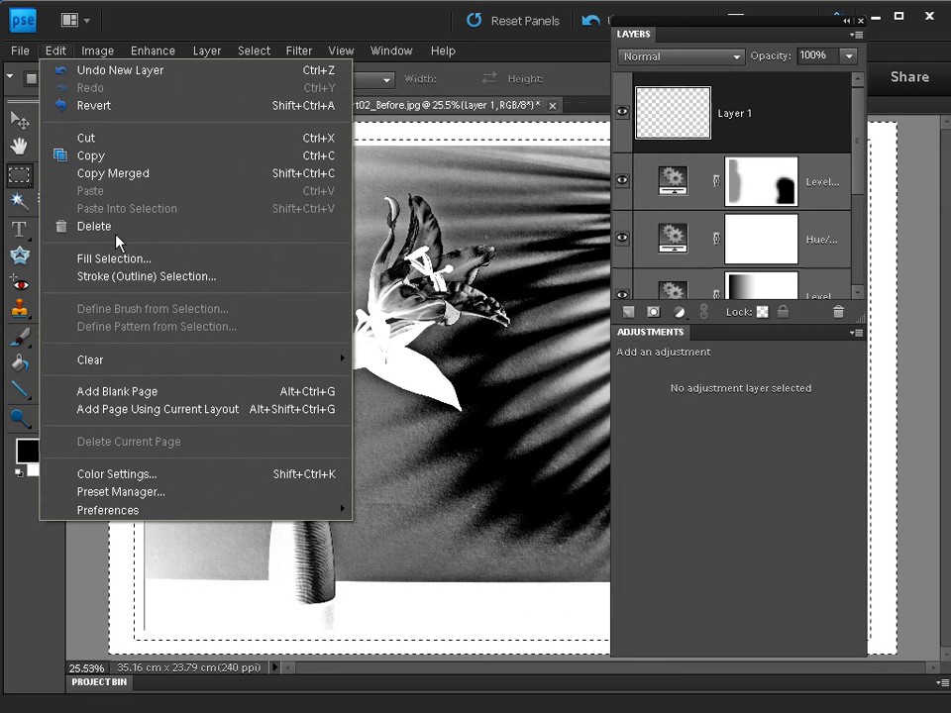
click(114, 258)
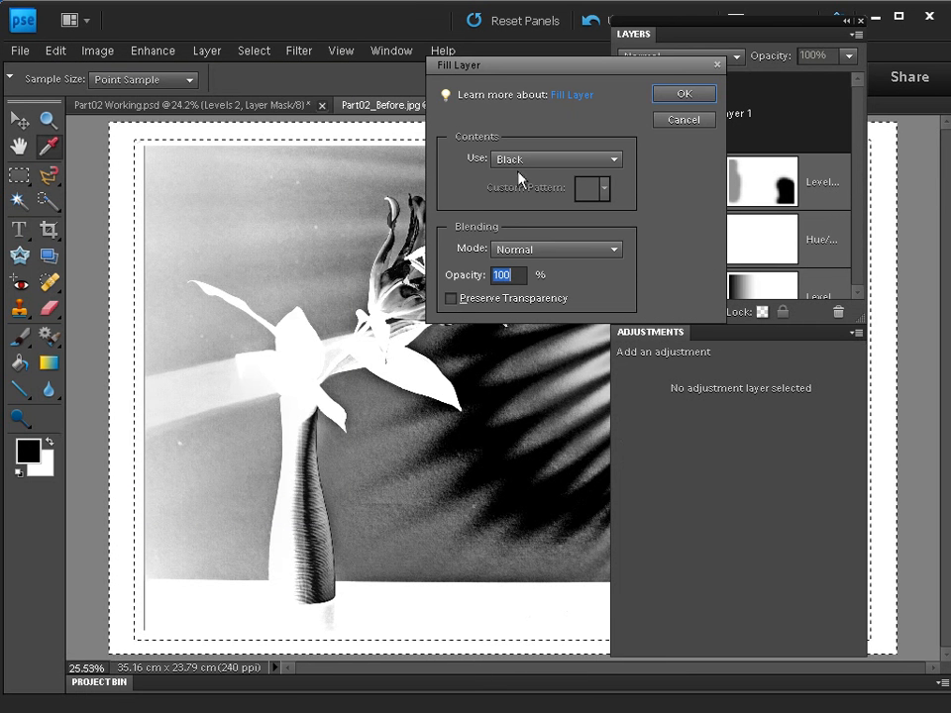
click(671, 96)
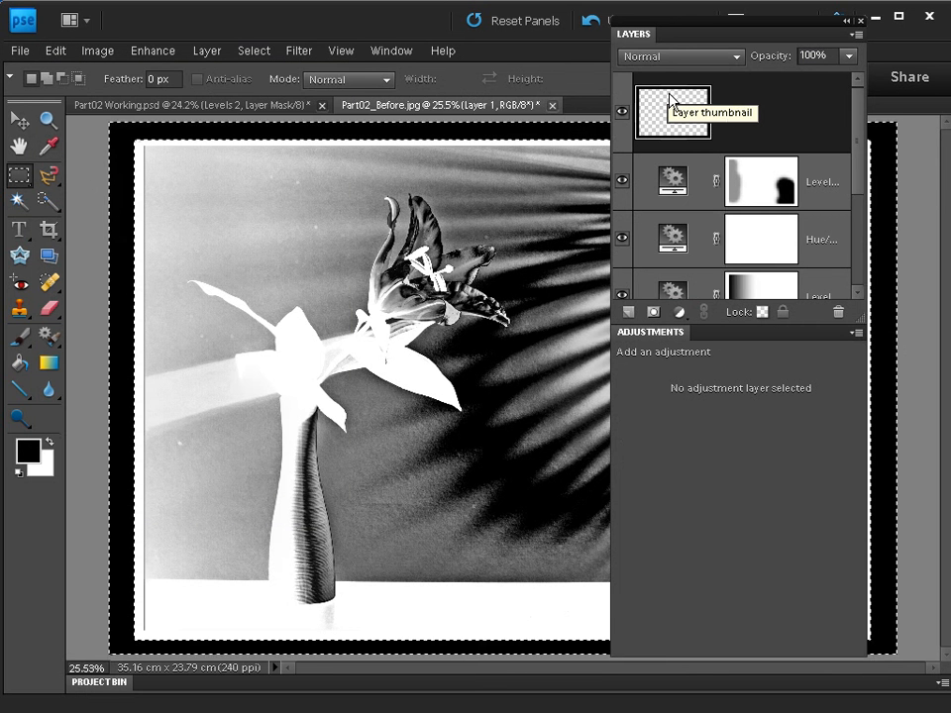
key(ctrl+d)
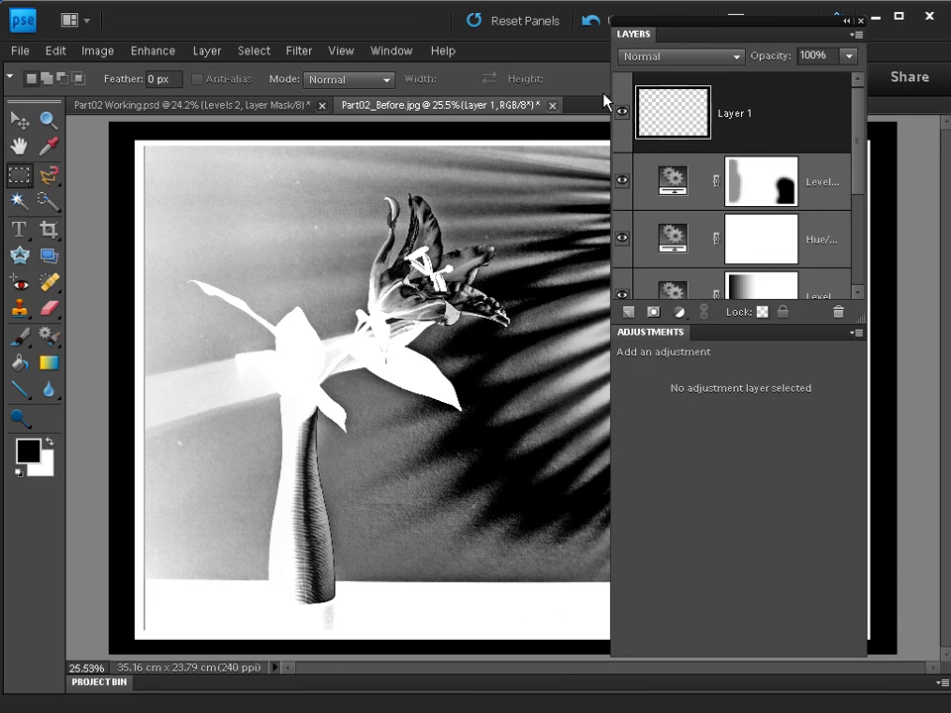
key(Tab)
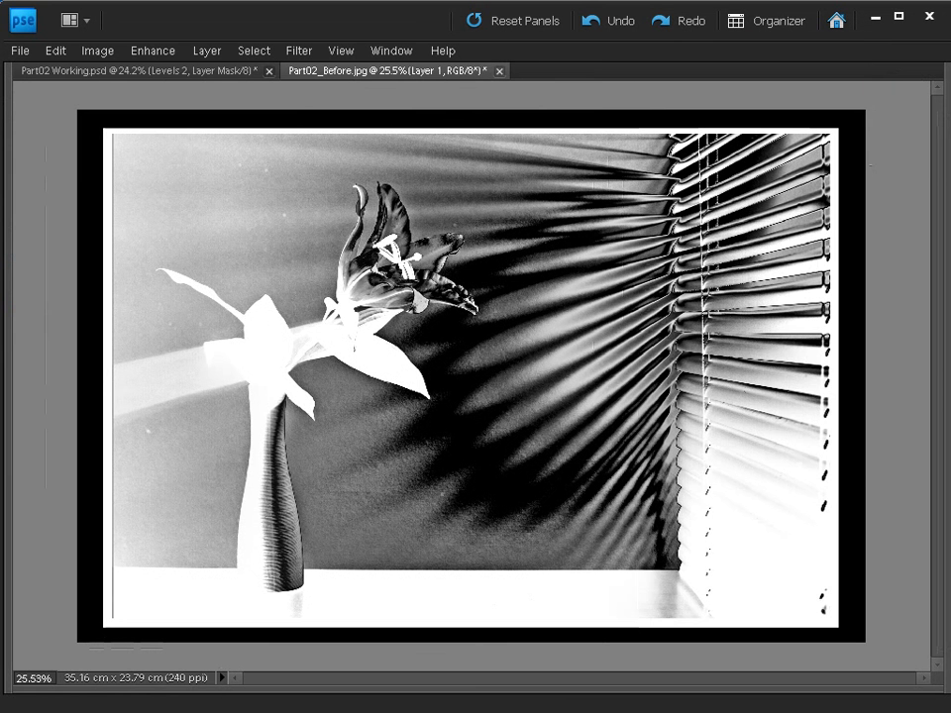